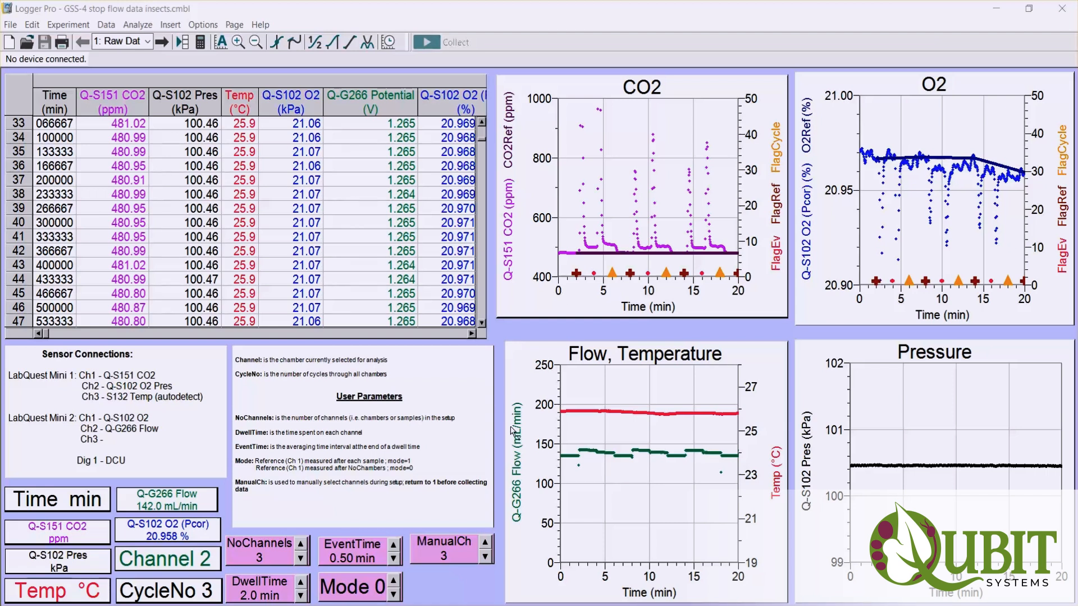
- Enlarge the CO2 graph and highlight in turn the reference periods at about 0–2, 6–8 and 12–14 min
click(393, 580)
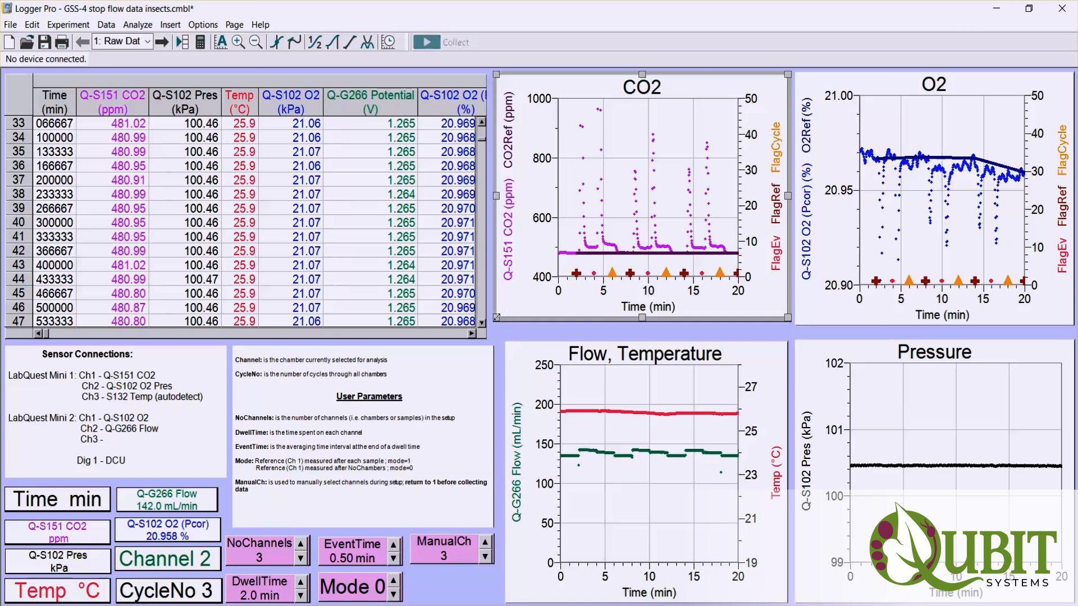
drag(508, 305, 162, 452)
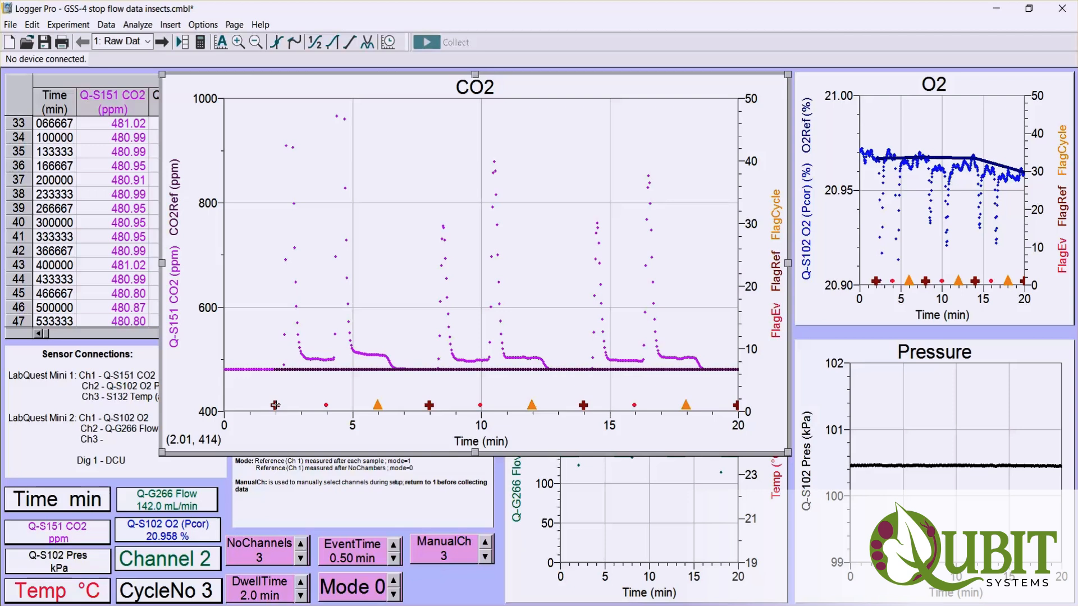
drag(275, 405, 224, 404)
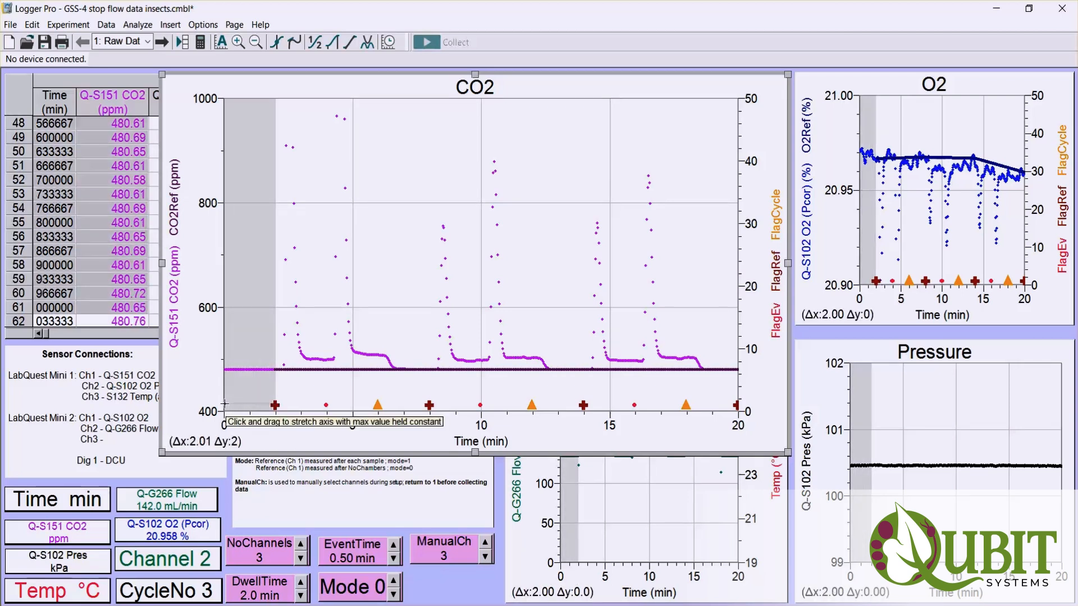
drag(426, 404, 380, 405)
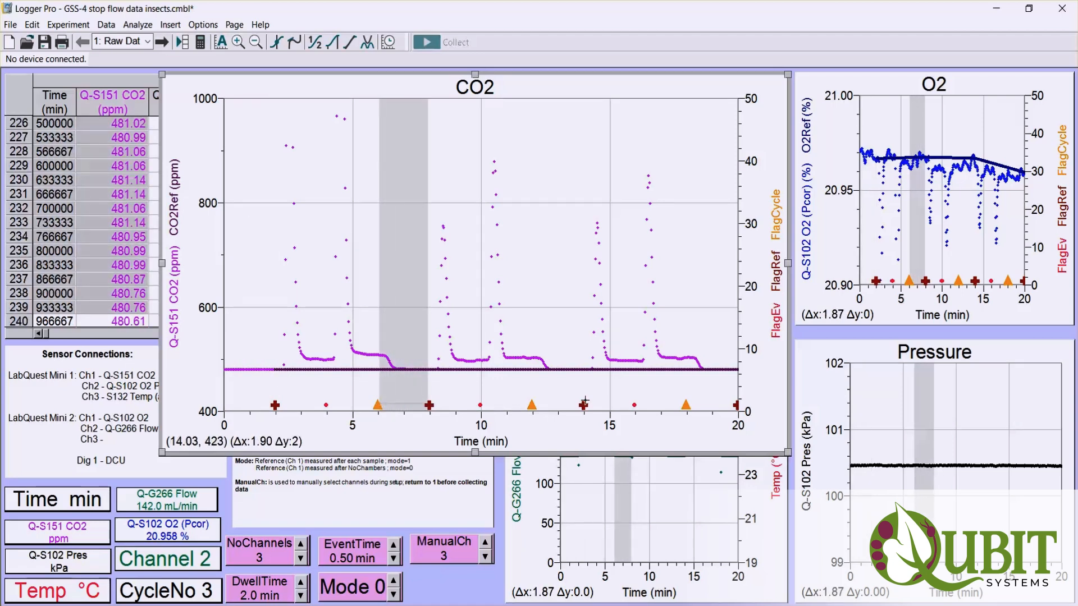
drag(583, 405, 533, 402)
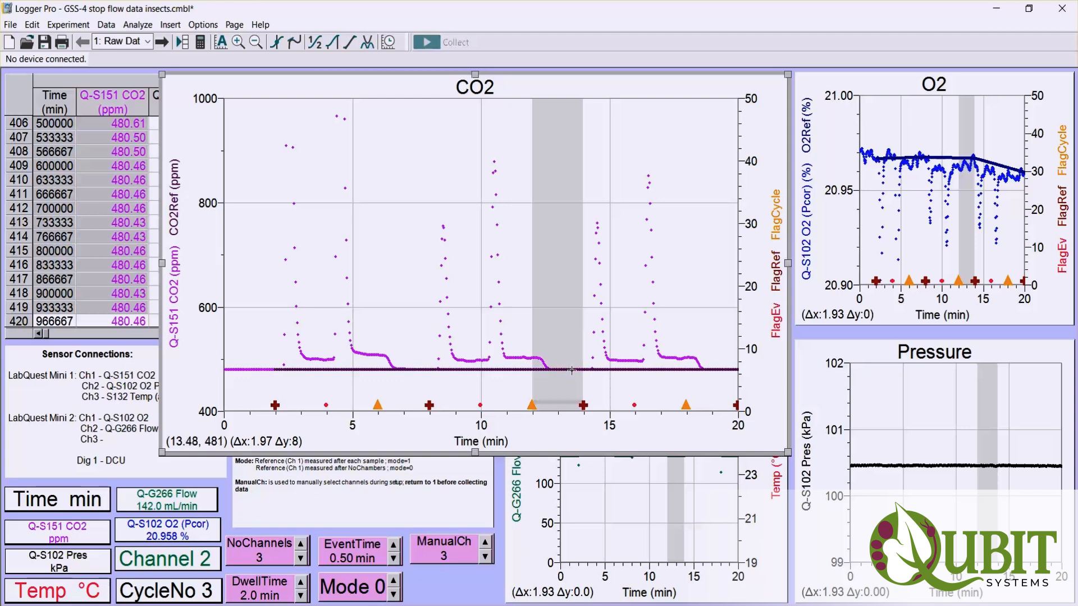
- Highlight in turn the CO2 graph's sample periods at about 2–4 and 4–6 min and the full cycle at 6–12 min
click(326, 406)
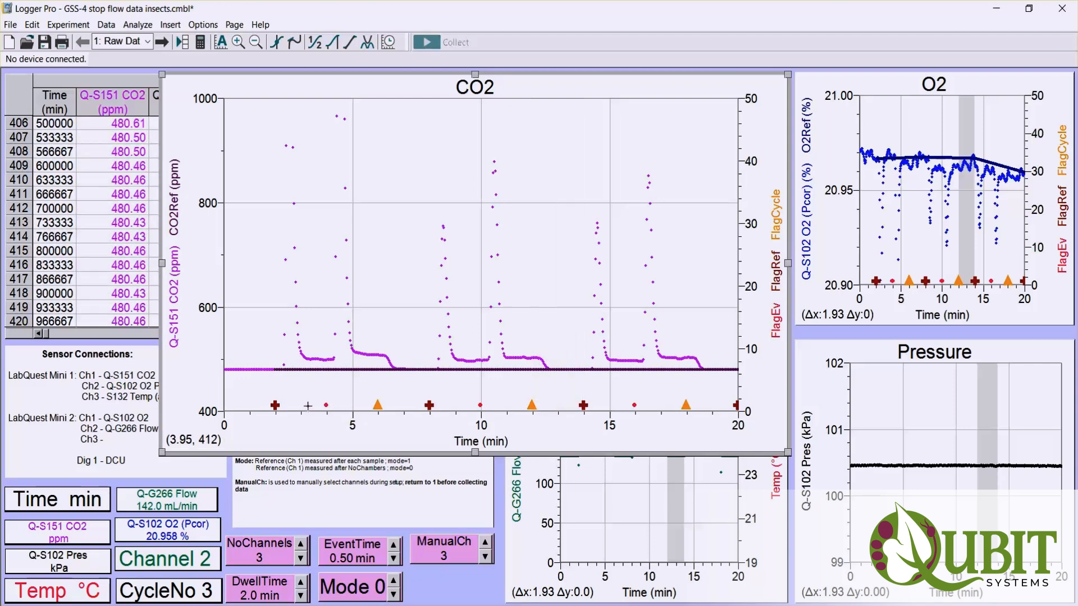
drag(326, 405, 278, 406)
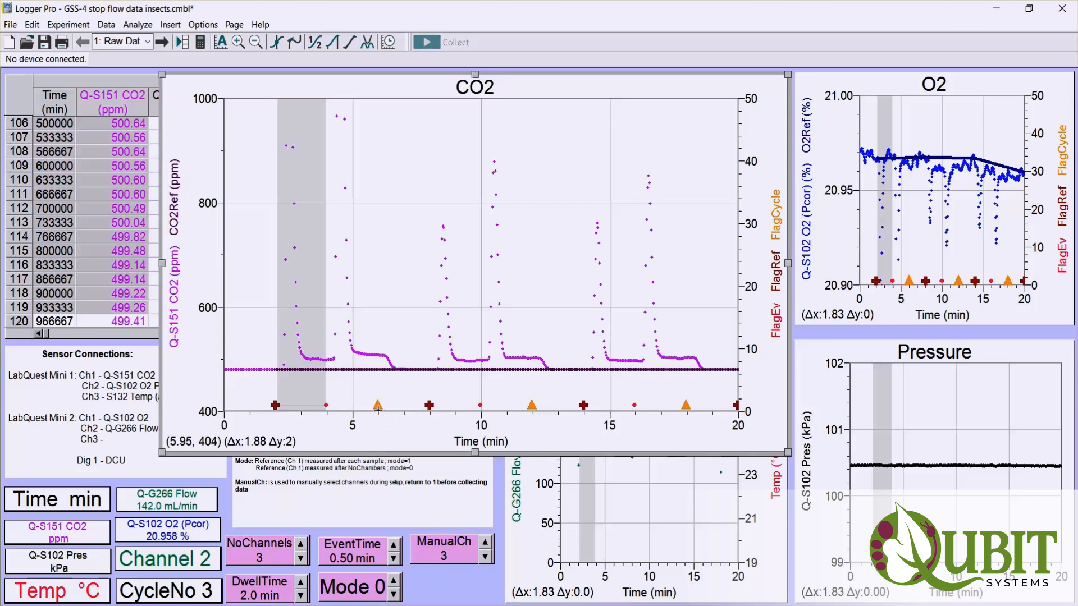
click(378, 408)
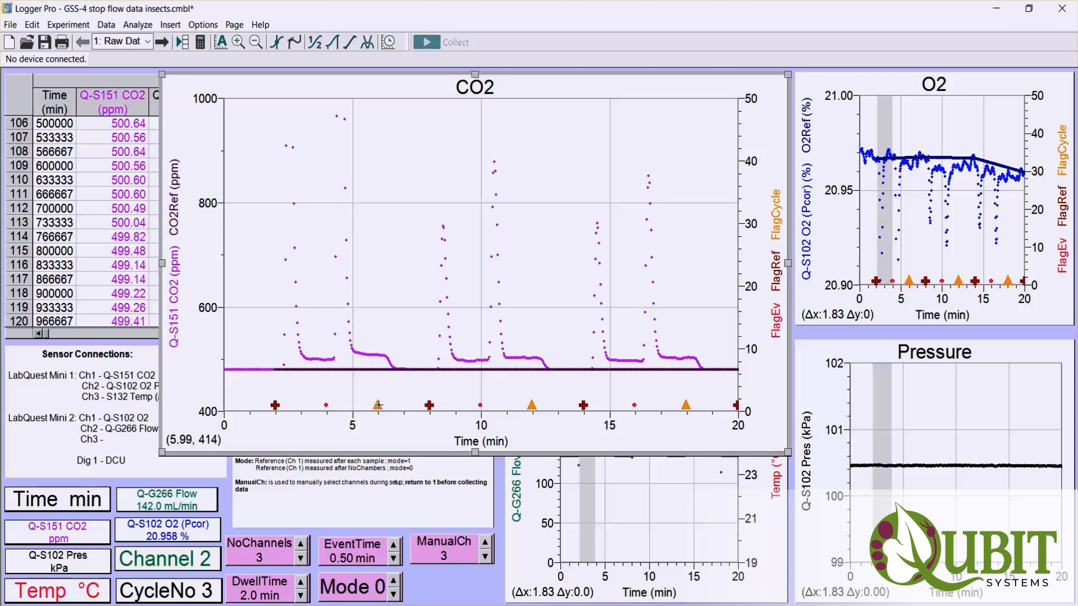
drag(376, 405, 325, 405)
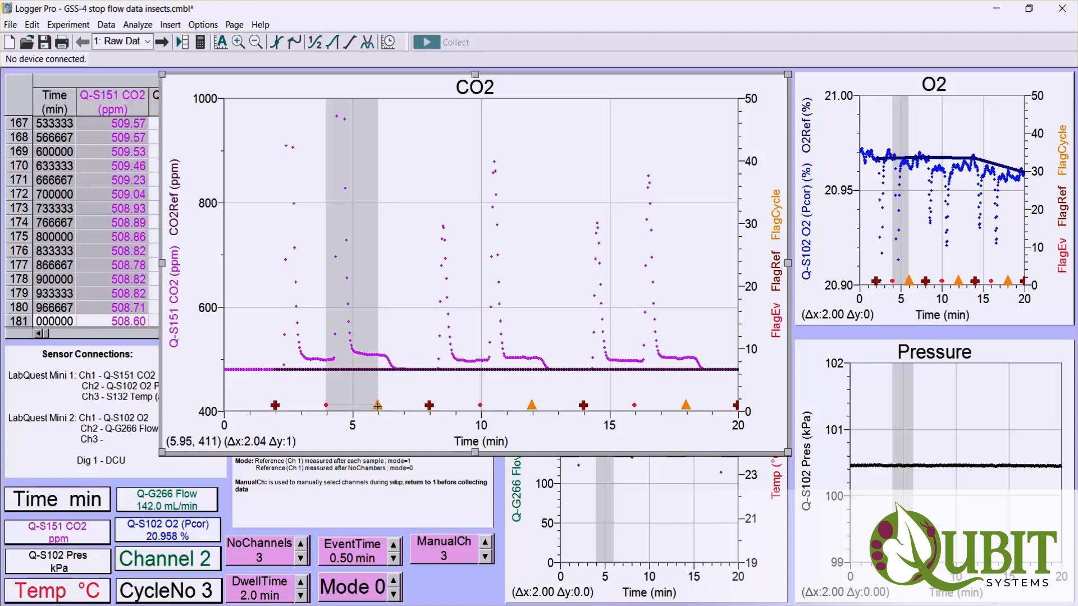
drag(378, 405, 532, 405)
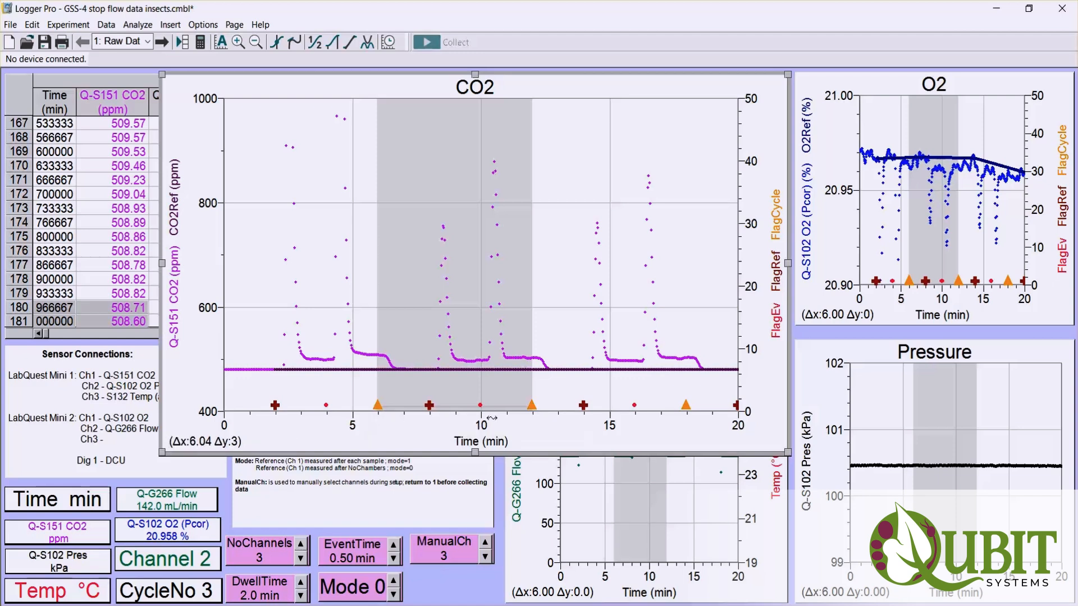
- Set the CO2 graph's maximum time to 25 min and clear the highlighted time range
click(740, 425)
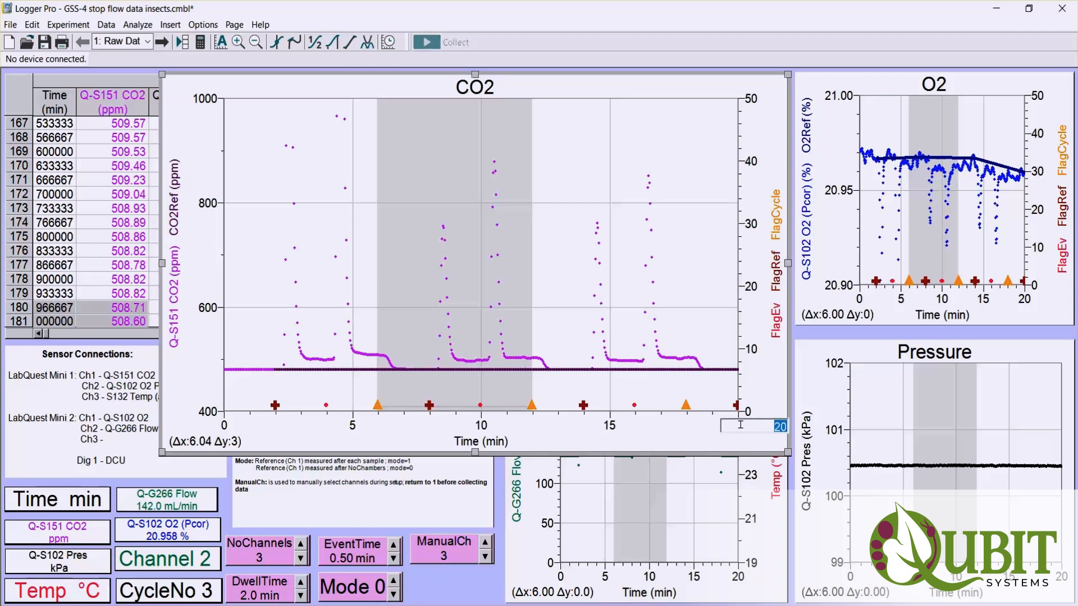
text(25)
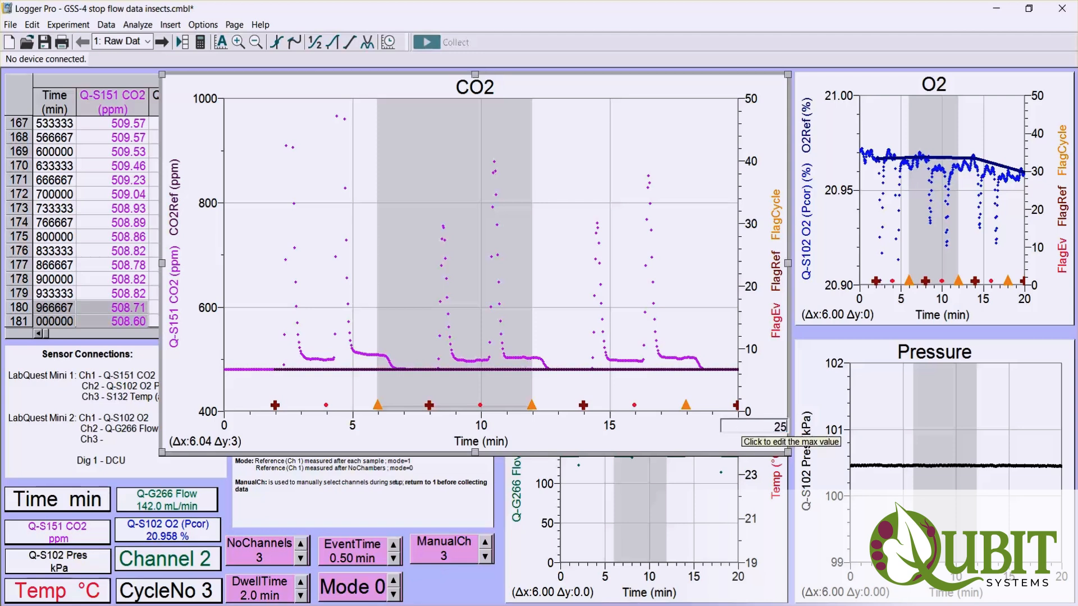
key(Return)
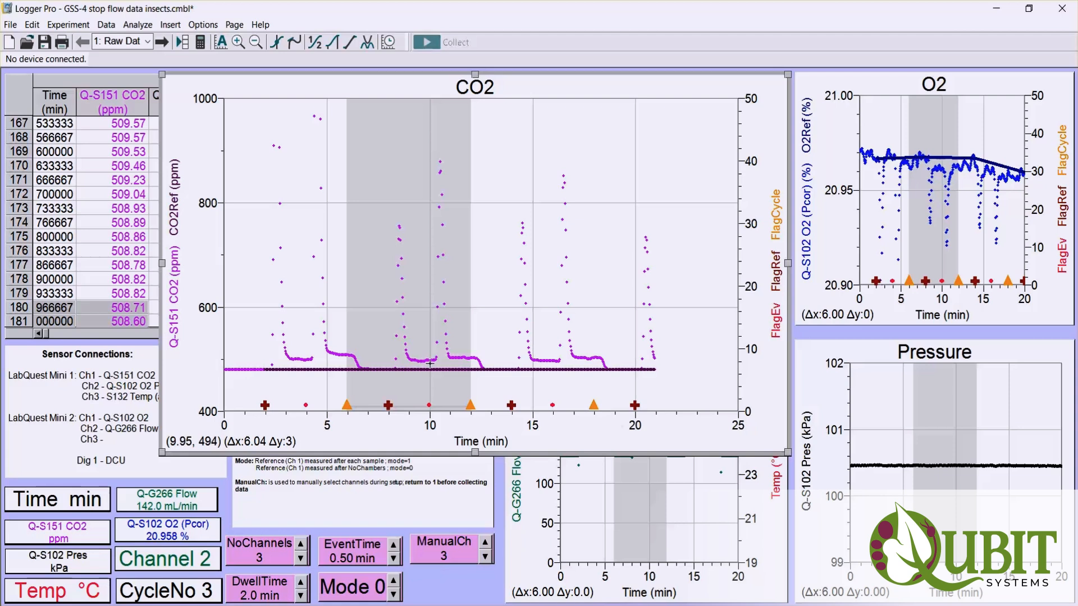
click(437, 330)
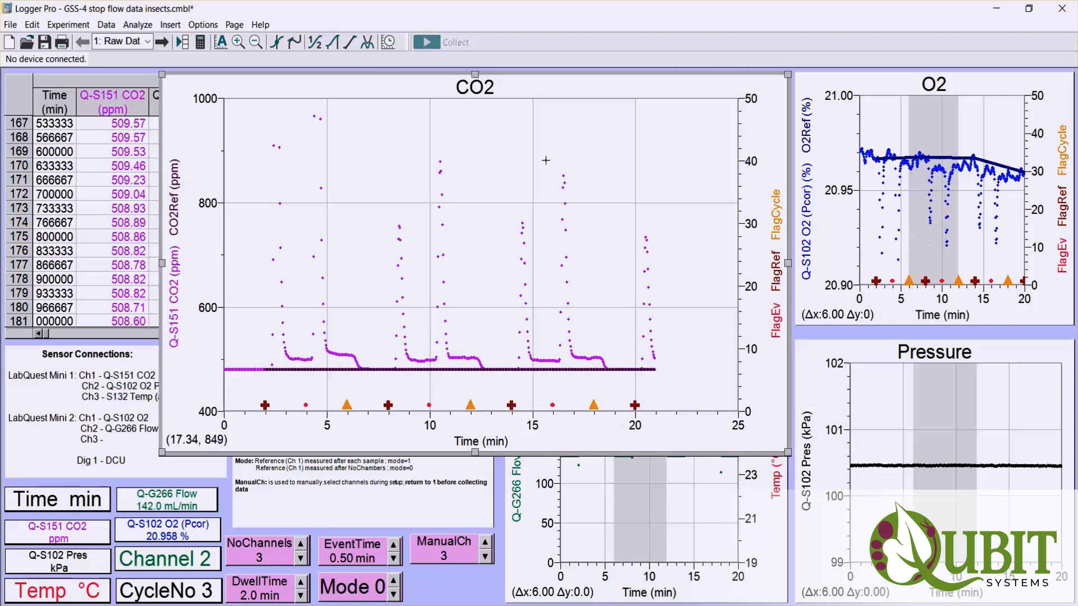
- View the difCO2 and difO2 curves on the Differentials page and return to the Raw Data page
click(147, 41)
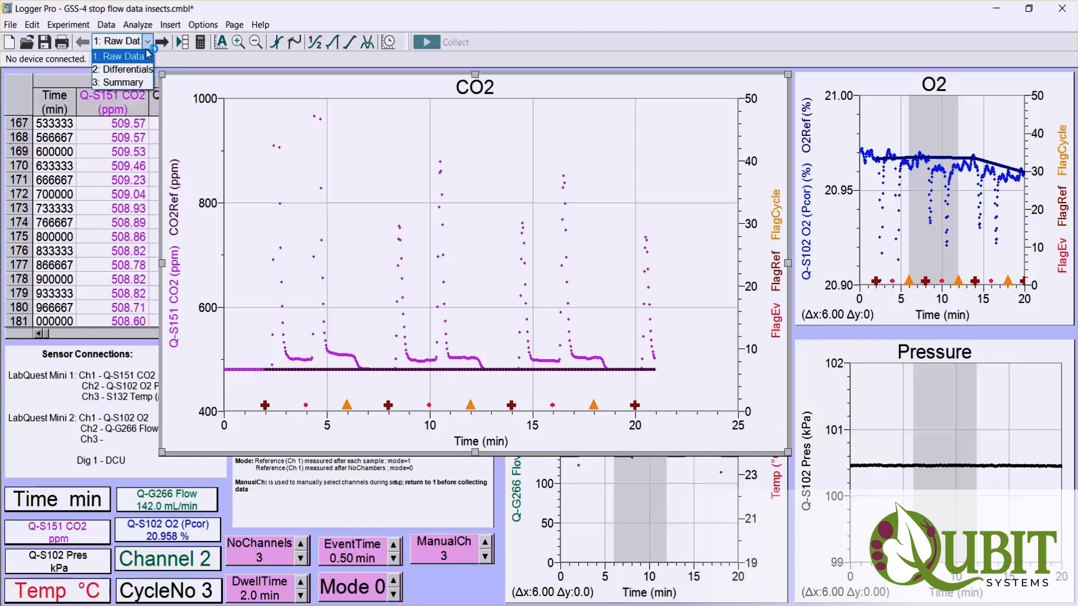
click(126, 69)
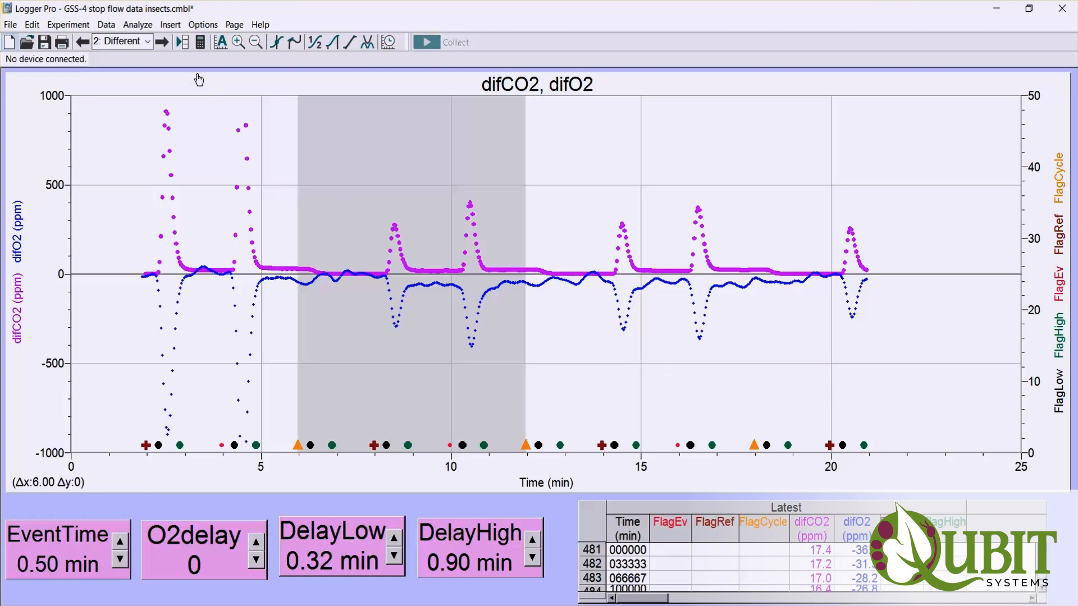
click(145, 42)
click(134, 57)
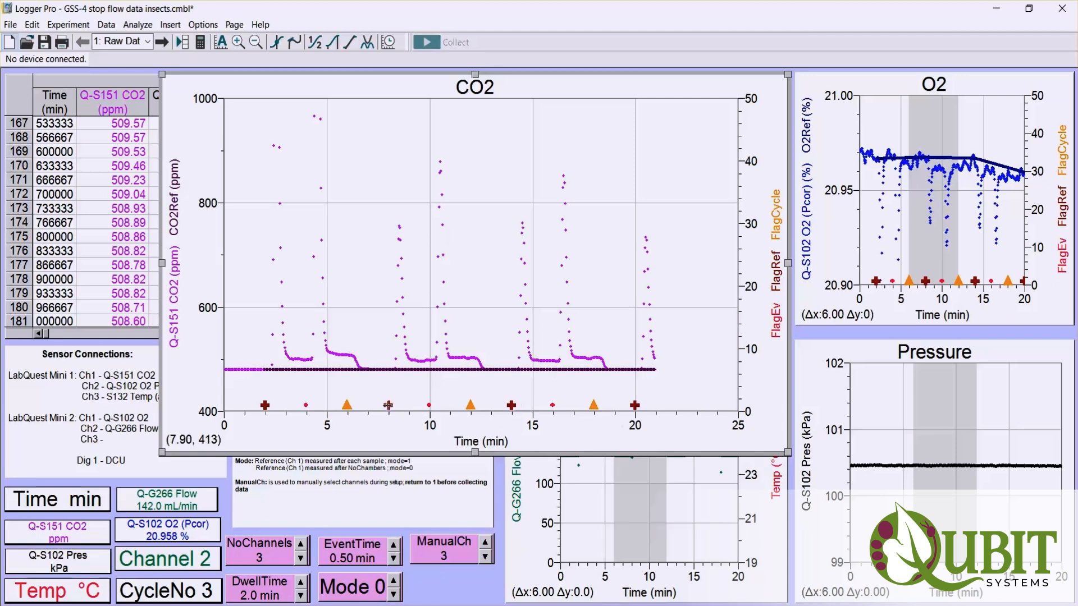
- Highlight the CO2 reference periods at about 6–8 and 12–14 min, and shrink the CO2 graph to uncover the data table and neighbouring graph
drag(388, 404, 348, 402)
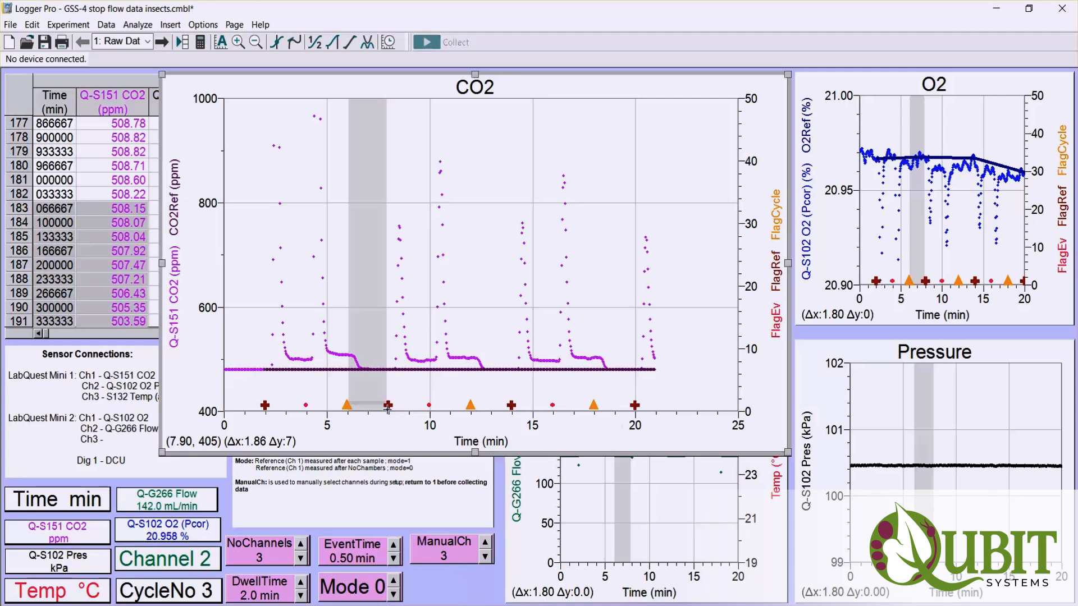
drag(511, 405, 473, 408)
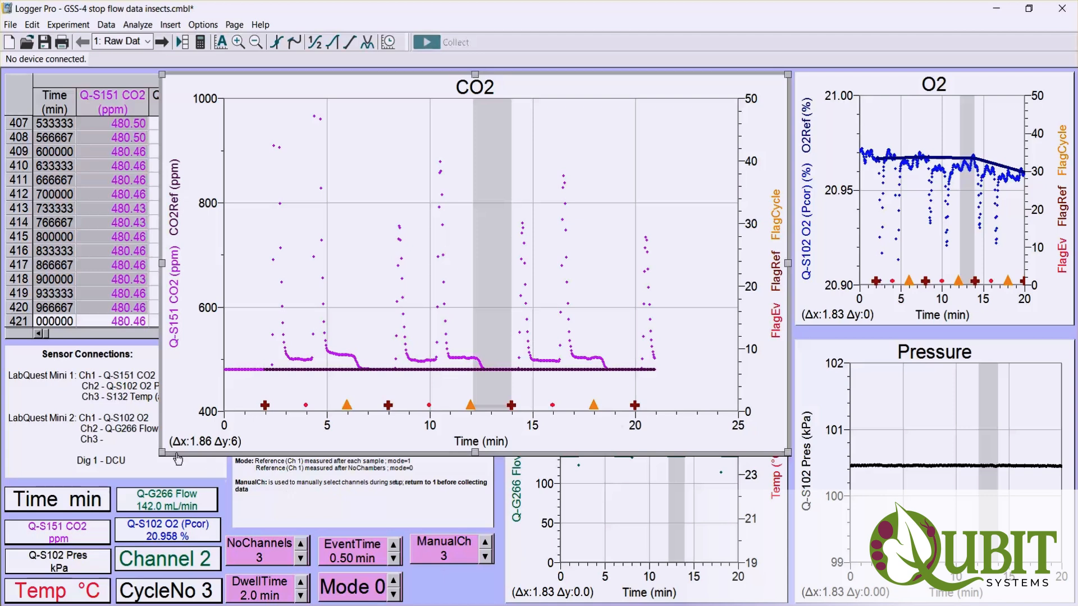
drag(162, 452, 494, 332)
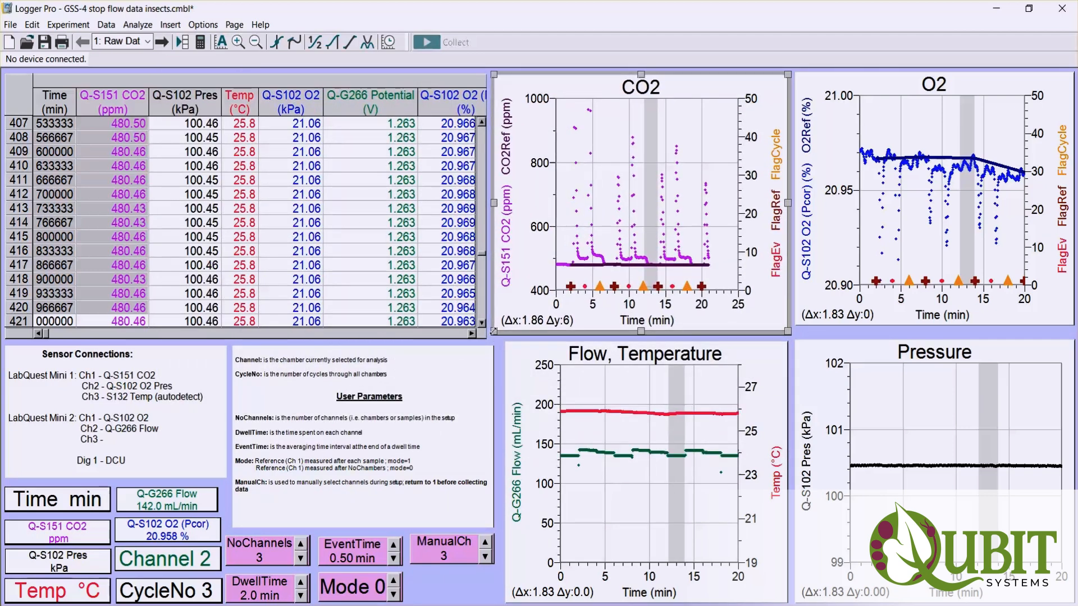
- Check the 12–14 min reference period on the Differentials page and go back to the Raw Data page
click(147, 41)
click(132, 69)
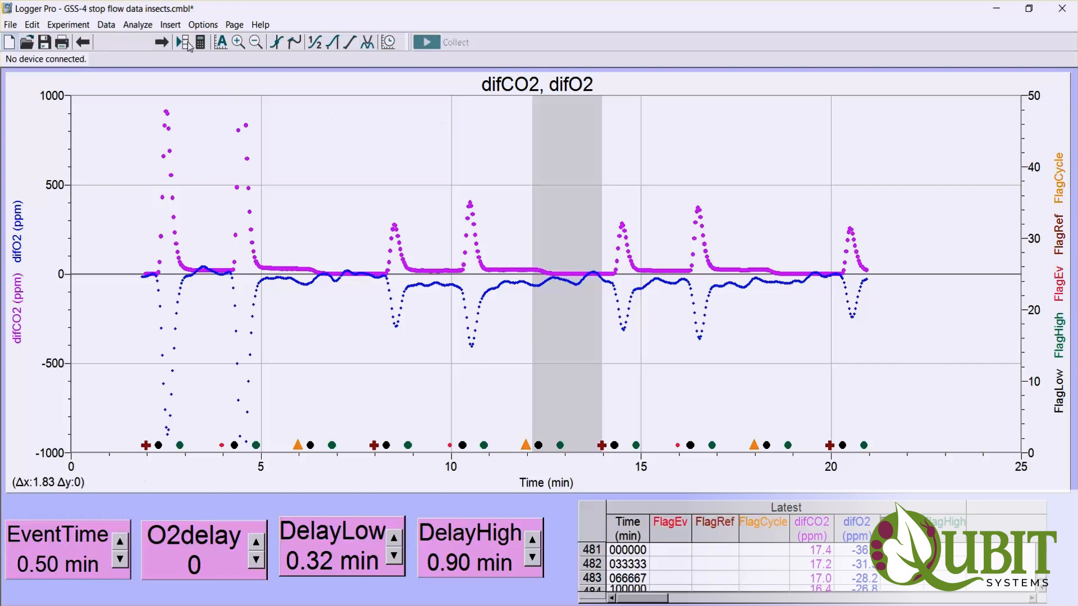
click(148, 41)
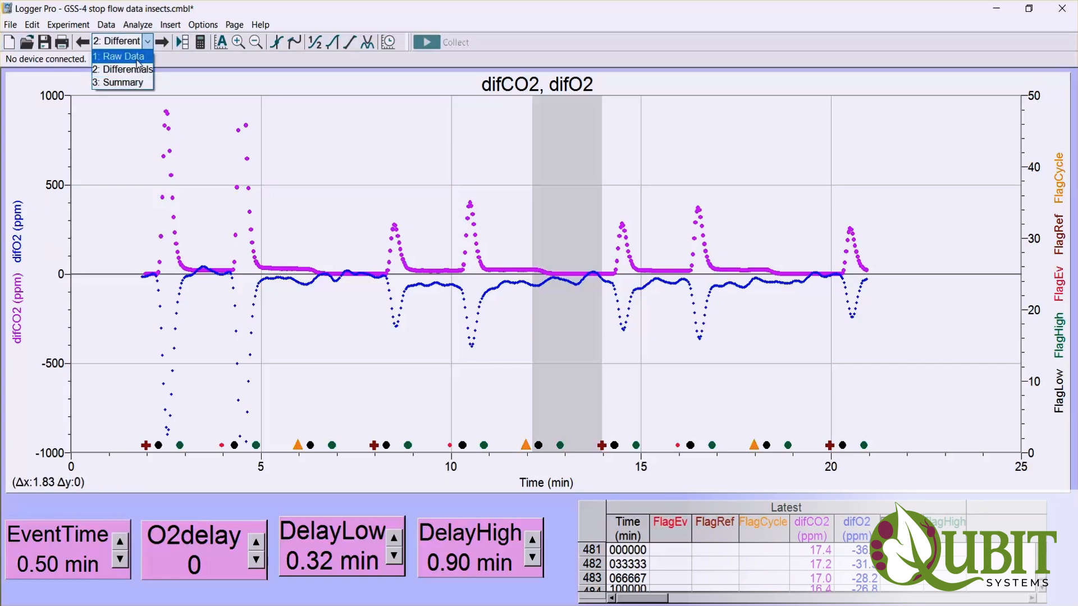
click(137, 59)
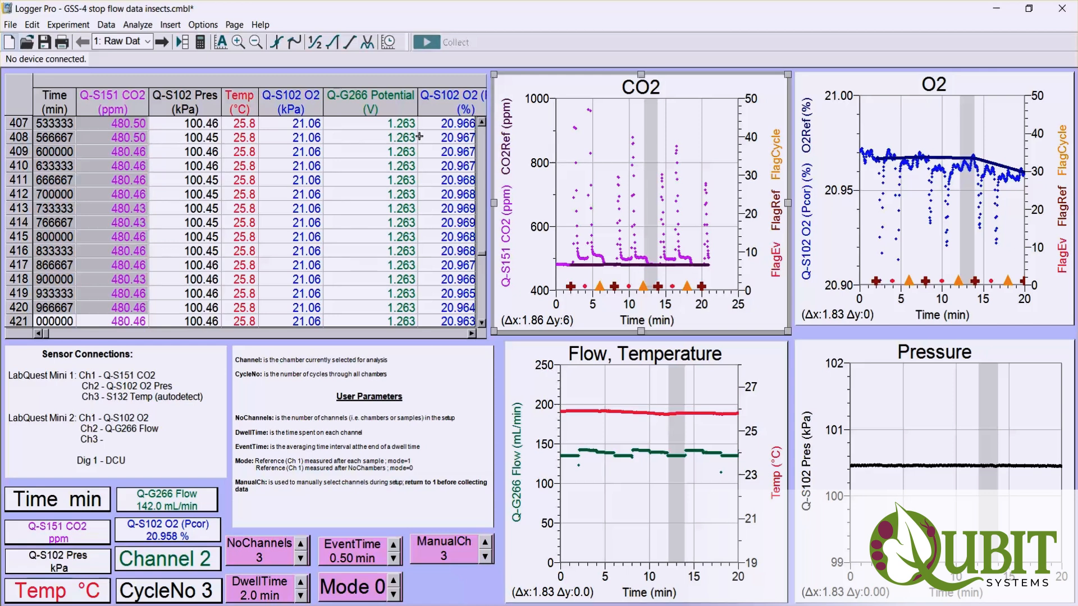
- On the Differentials page, clear the highlighted time range and turn on Examine for the difCO2, difO2 graph
click(147, 41)
click(124, 63)
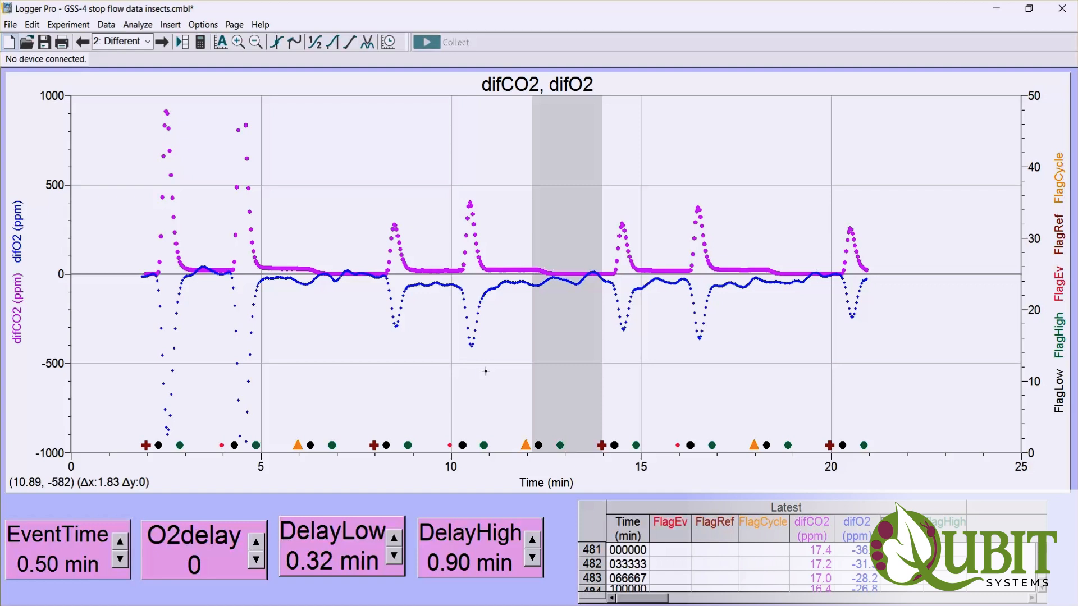
click(497, 137)
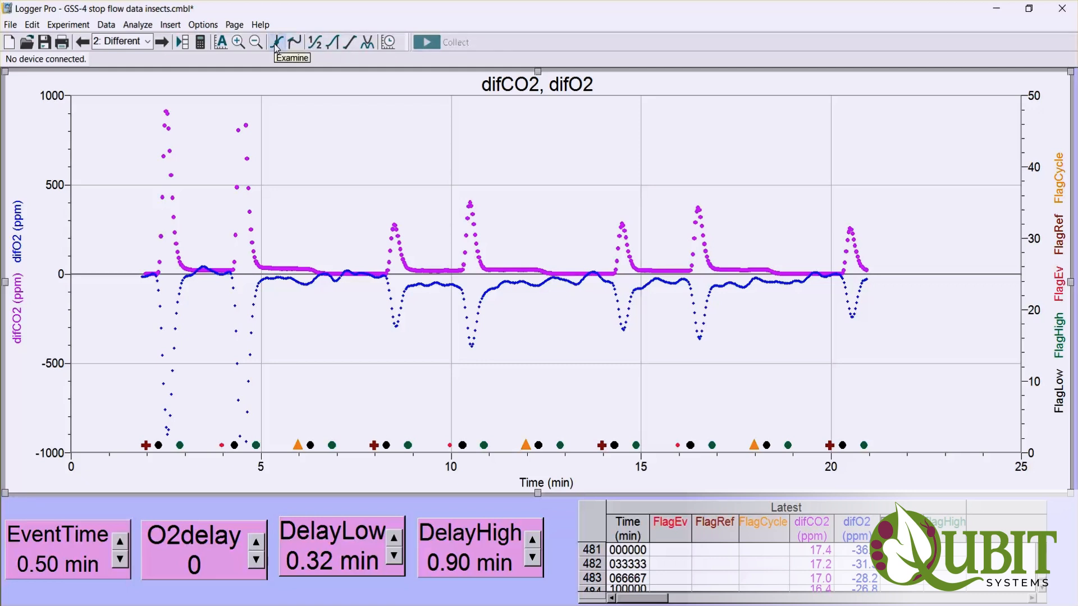
click(137, 27)
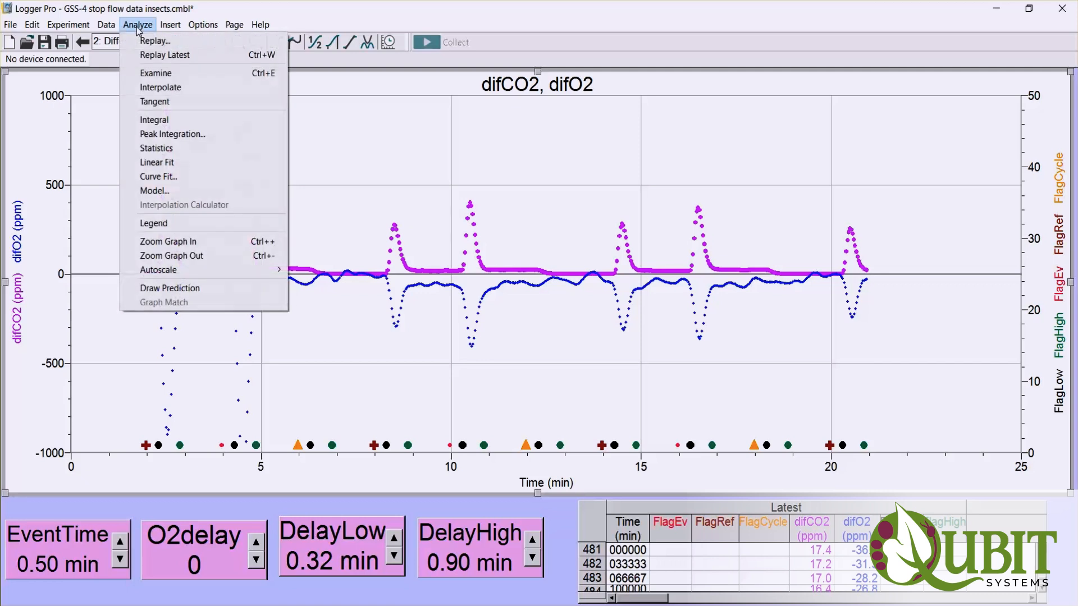
click(147, 77)
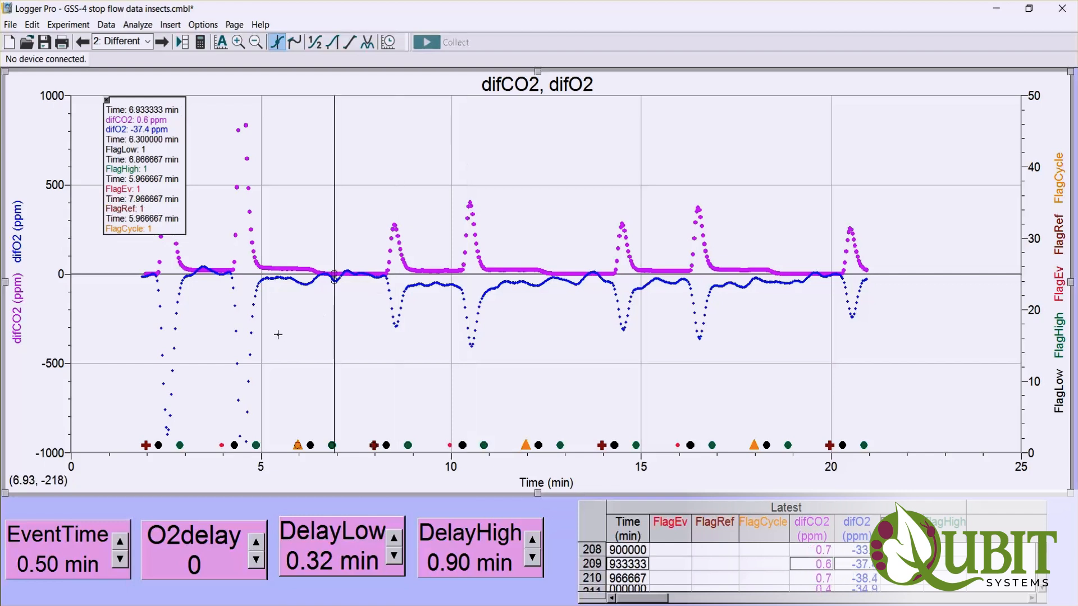
- Set the time axis of the difCO2, difO2 graph to run from 5 to 15 min
click(71, 469)
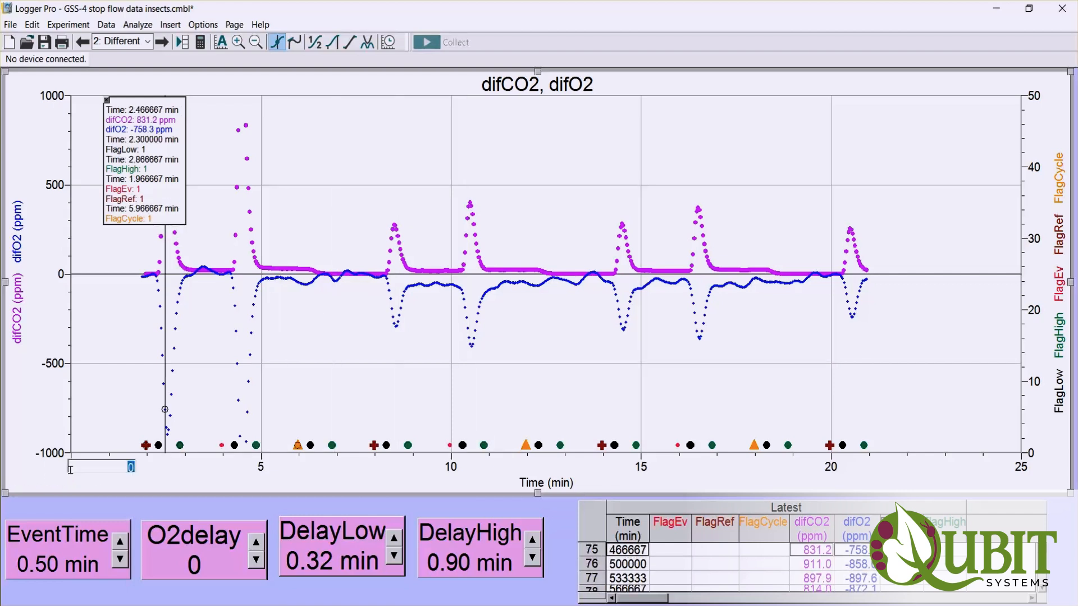
text(5)
key(Return)
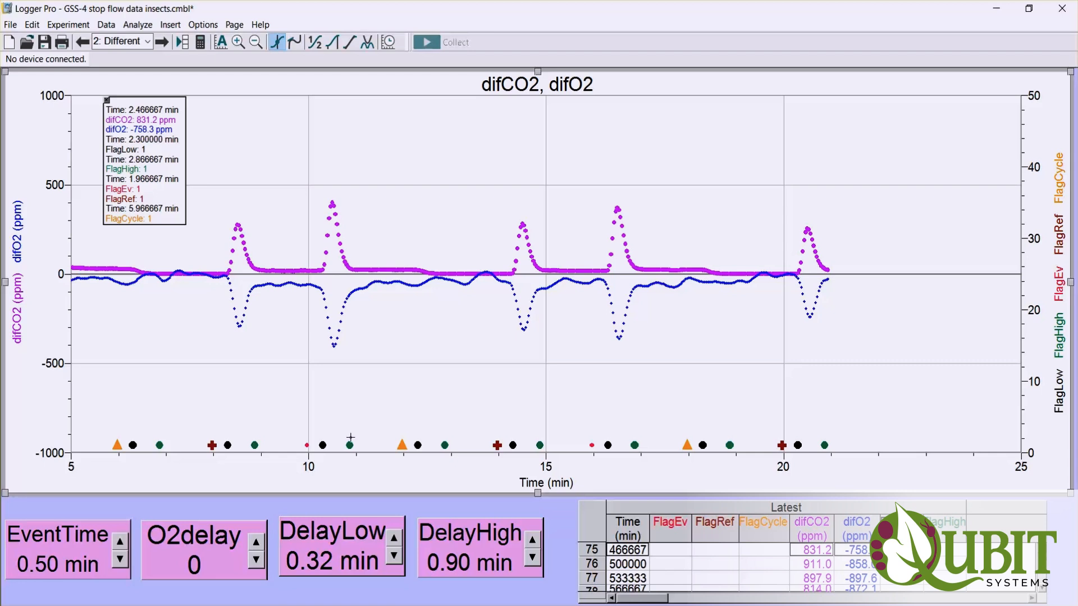
click(1024, 470)
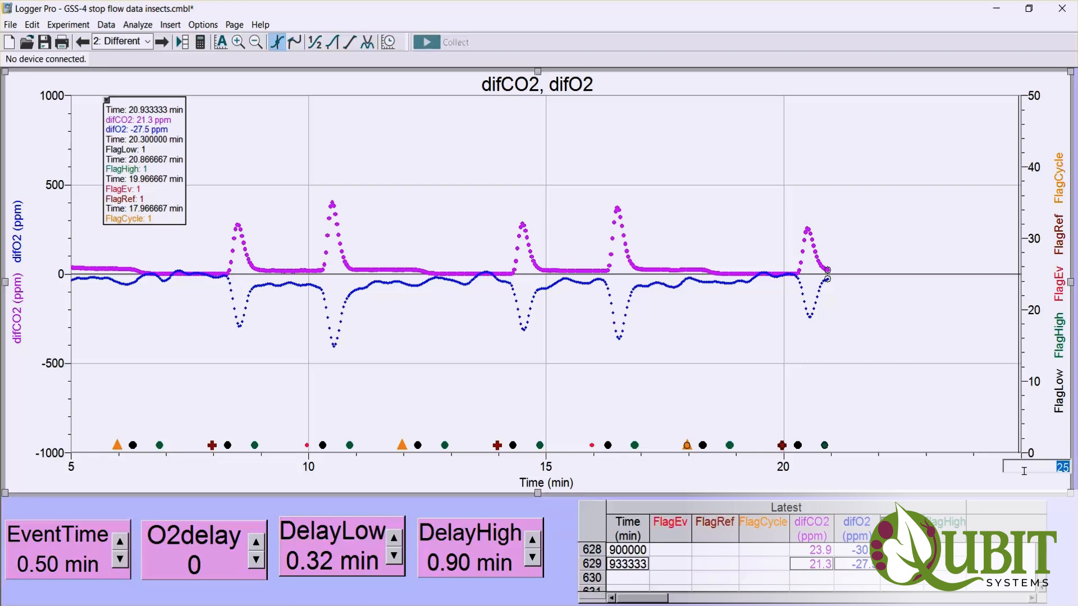
text(15)
key(Return)
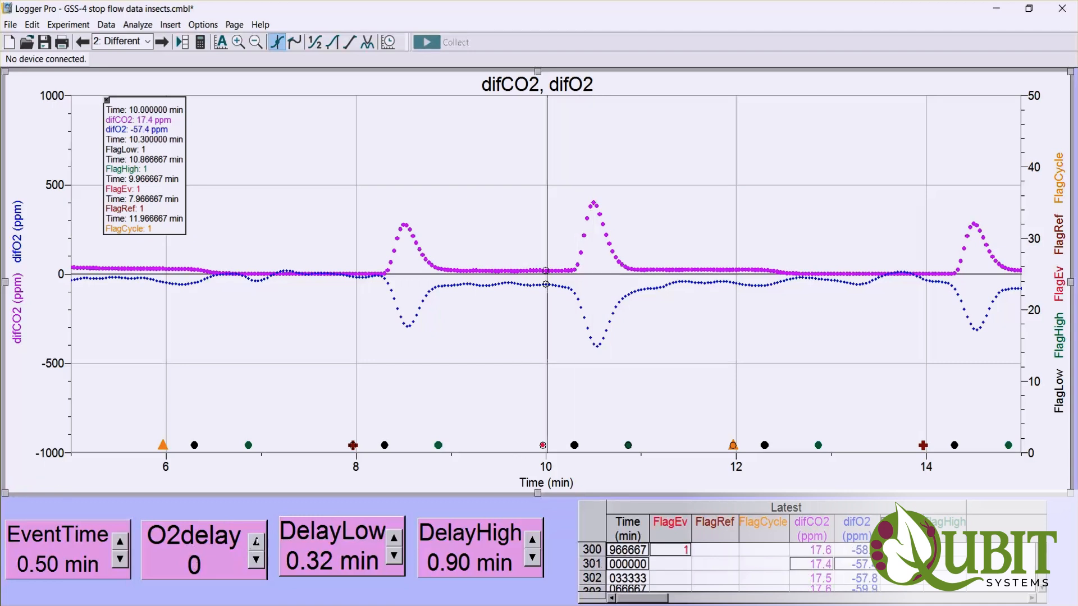
- Set the O2delay parameter to 1, switching it to 0 and back to 1 to compare the alignment of the difO2 curve
click(208, 549)
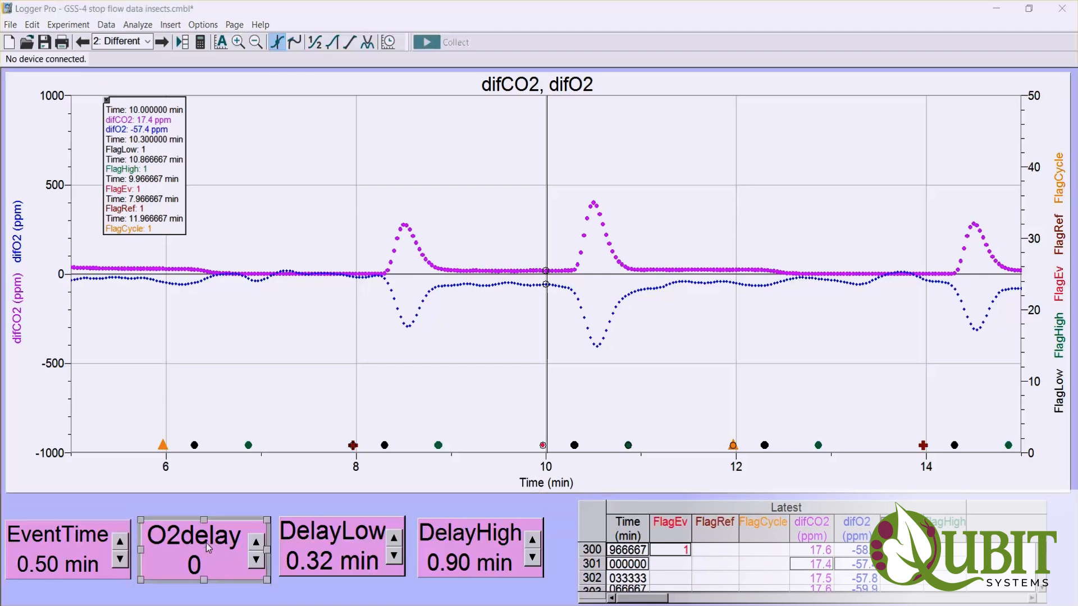
double_click(208, 549)
key(Tab)
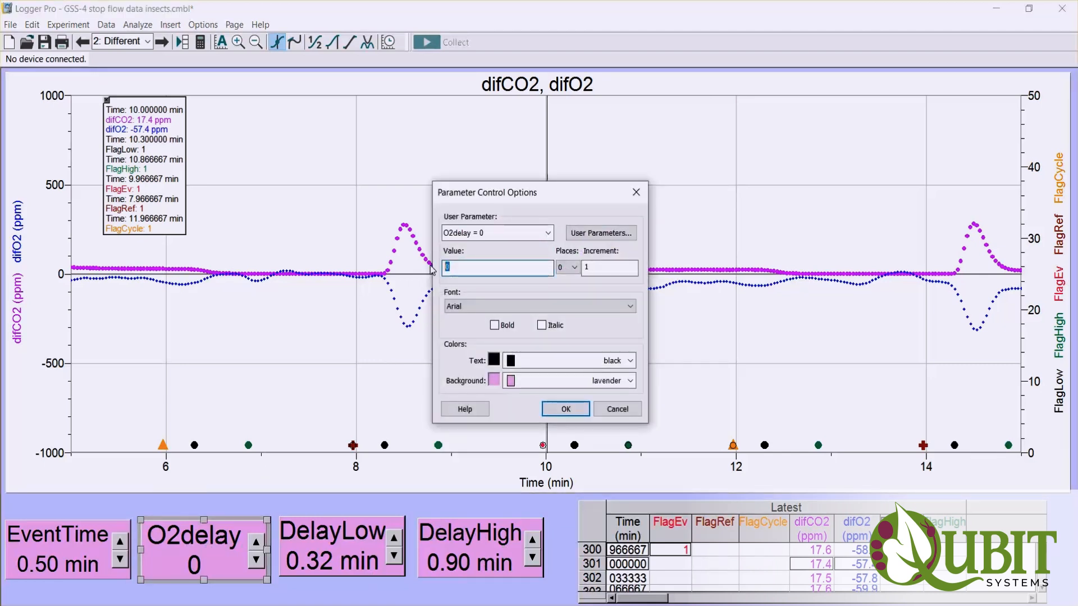
text(1)
key(Return)
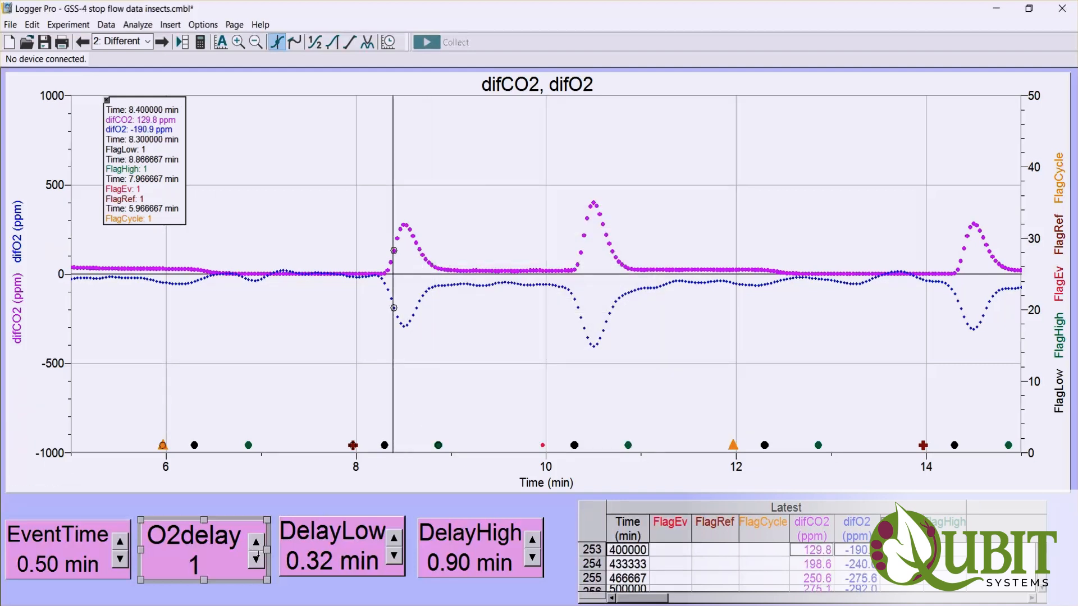
click(256, 560)
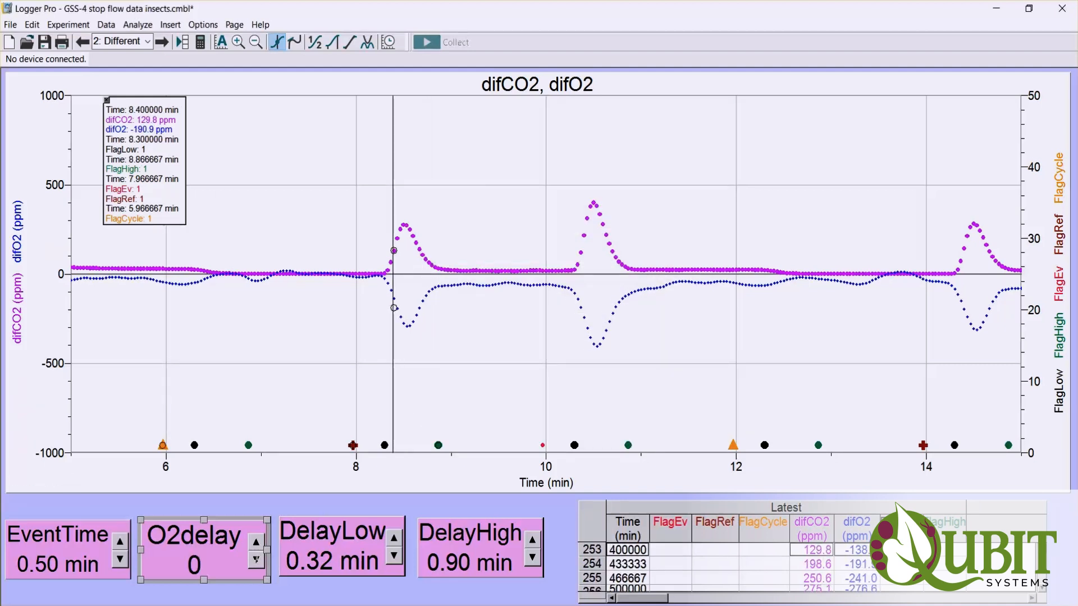
click(256, 543)
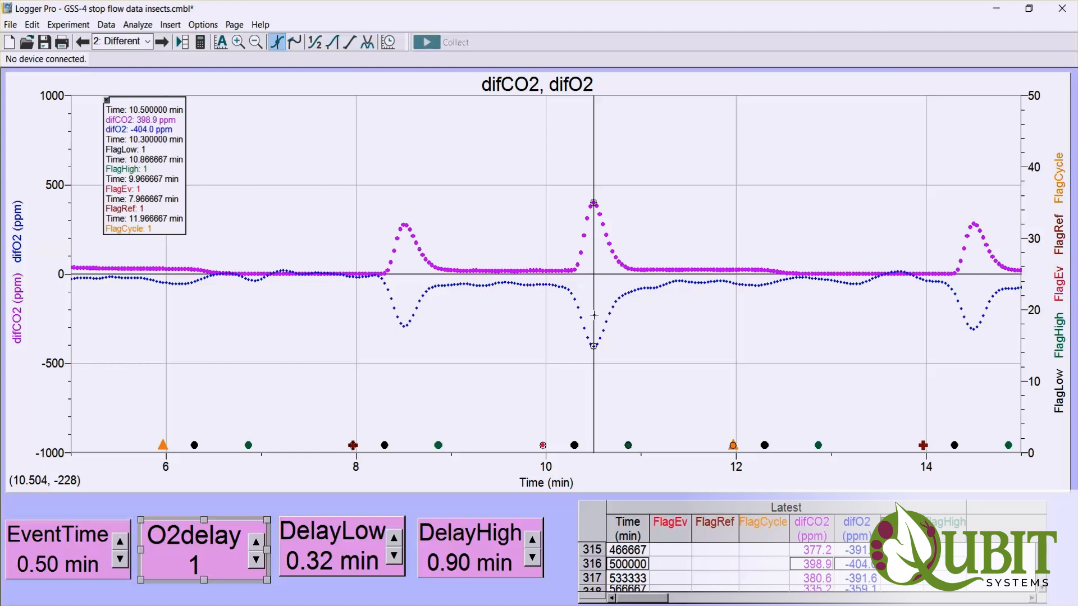
- Close the Examine read-out and highlight about 0.44 min on the graph just before the red event flag near 10 min
click(107, 100)
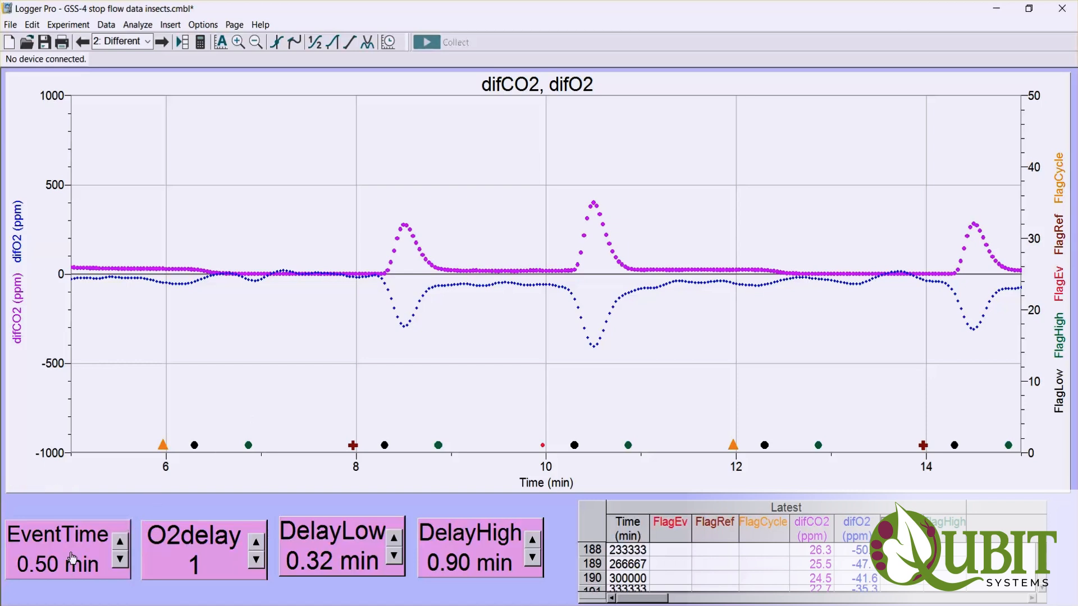
click(542, 445)
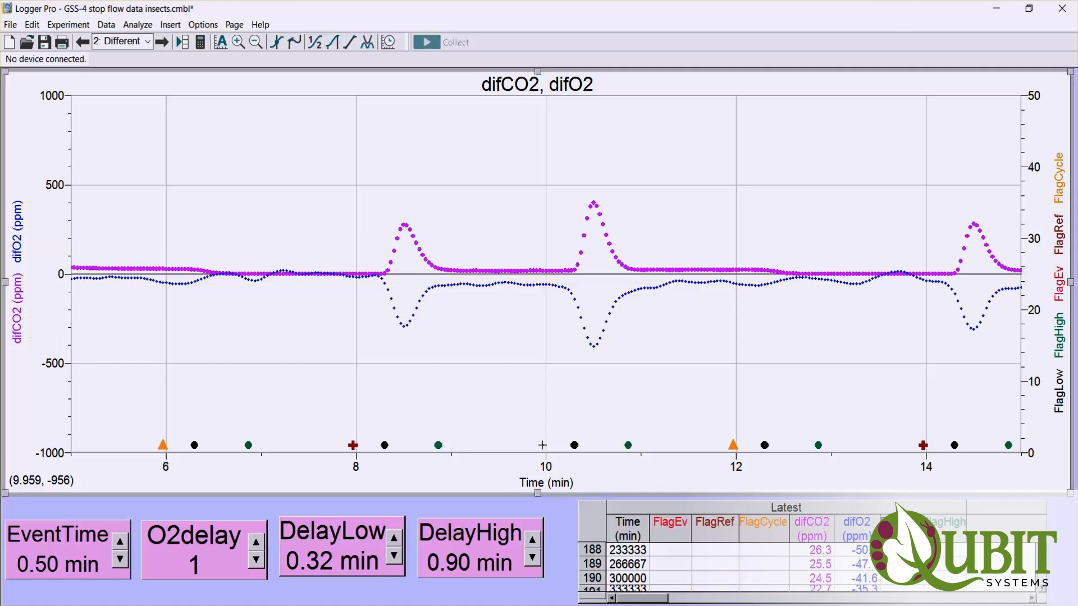
drag(542, 445, 500, 441)
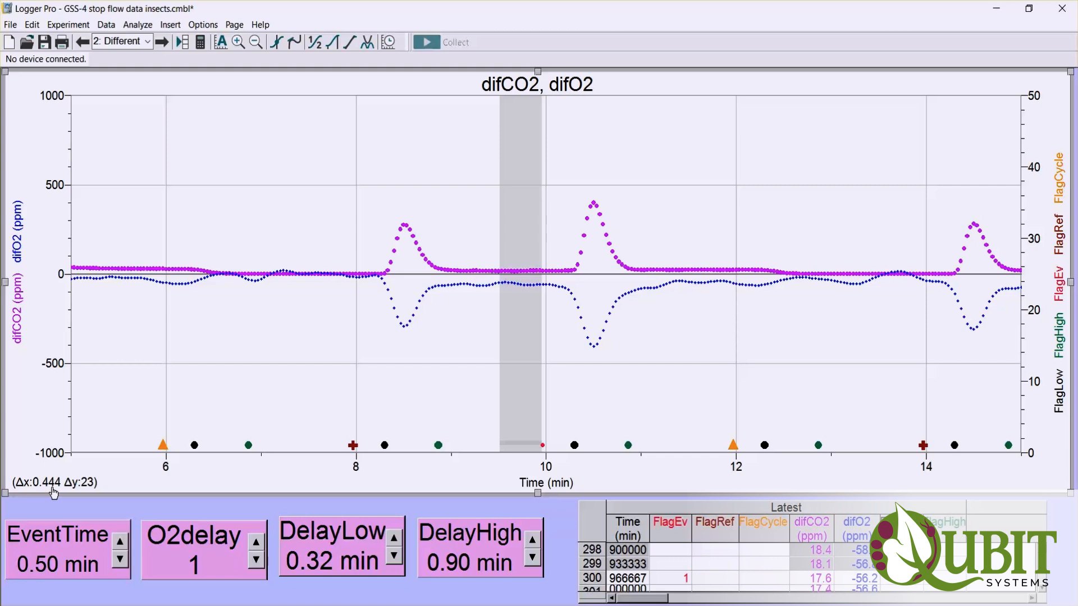
- Set the EventTime parameter to 0.44 min and clear the highlighted range on the graph
double_click(36, 548)
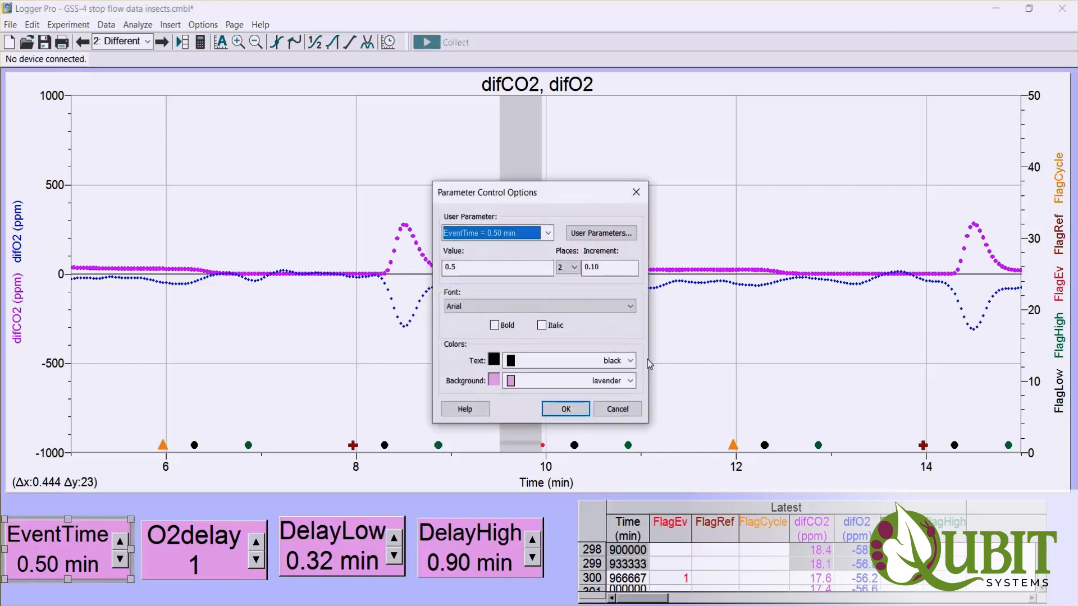
key(Tab)
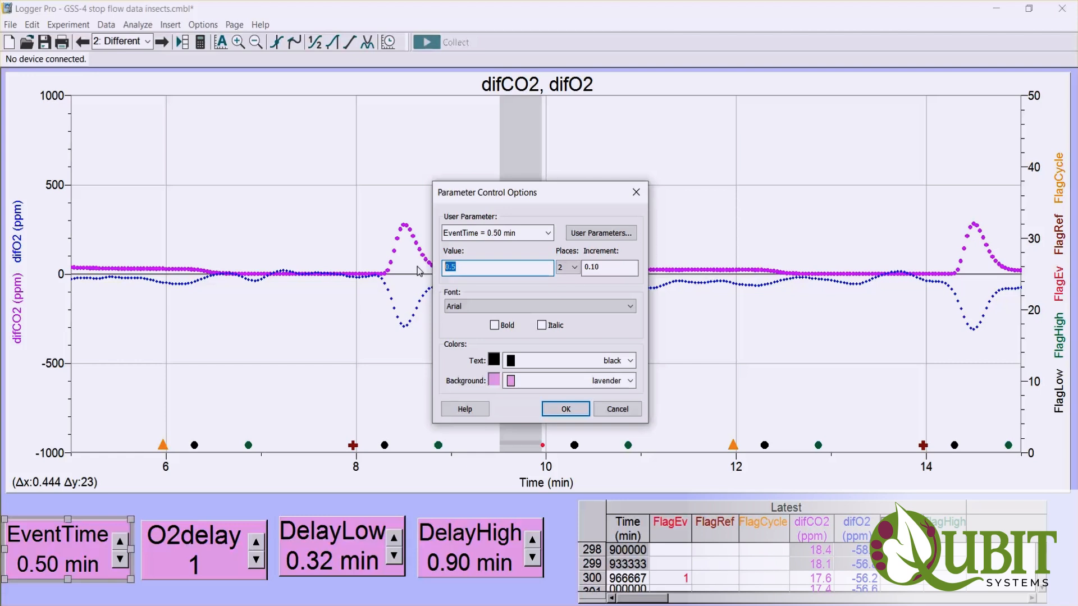
text(0.44)
key(Return)
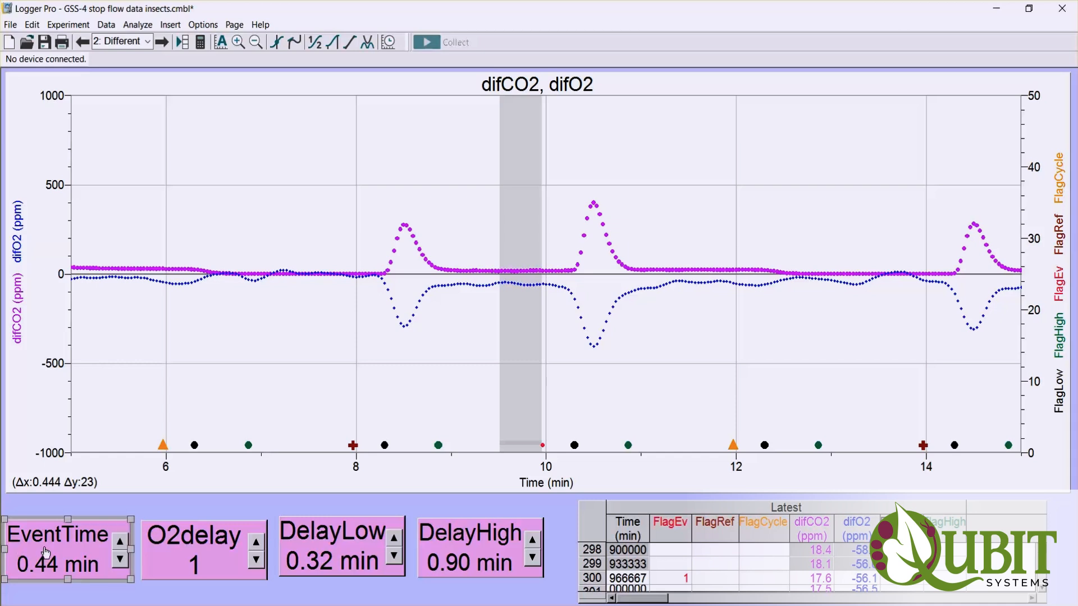
click(308, 429)
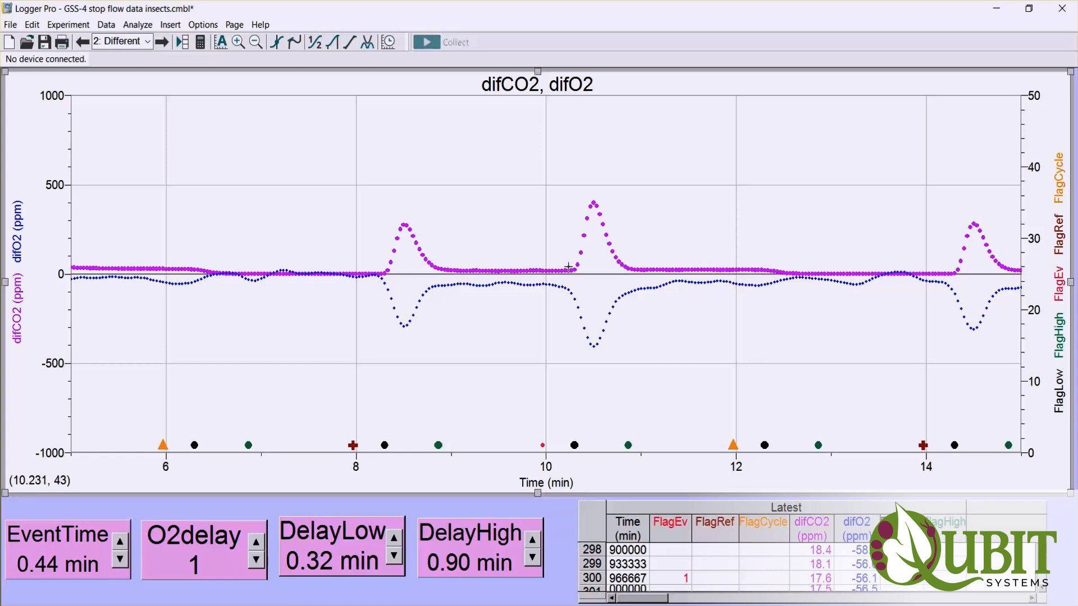
- Highlight the difCO2 peak near 10.5 min, then measure the interval from the red event flag to the start of that peak
drag(568, 267, 642, 279)
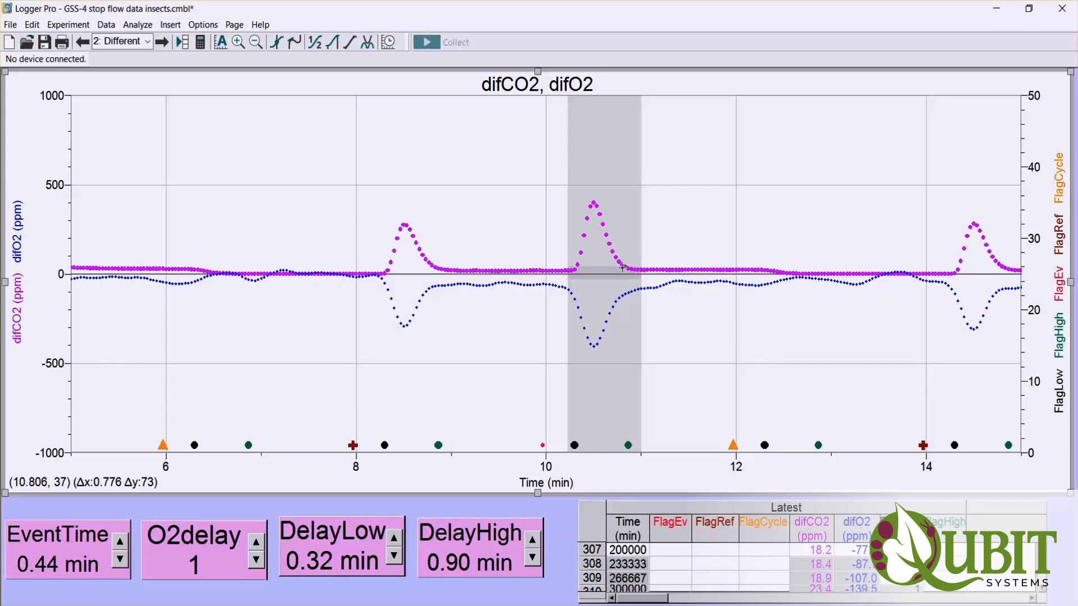
click(565, 393)
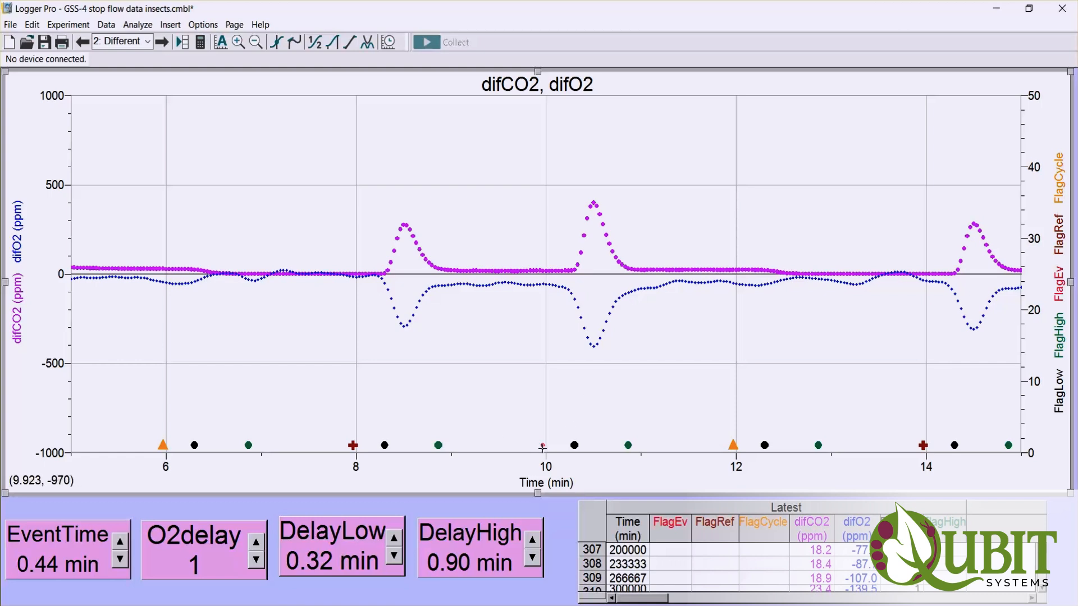
drag(543, 445, 569, 448)
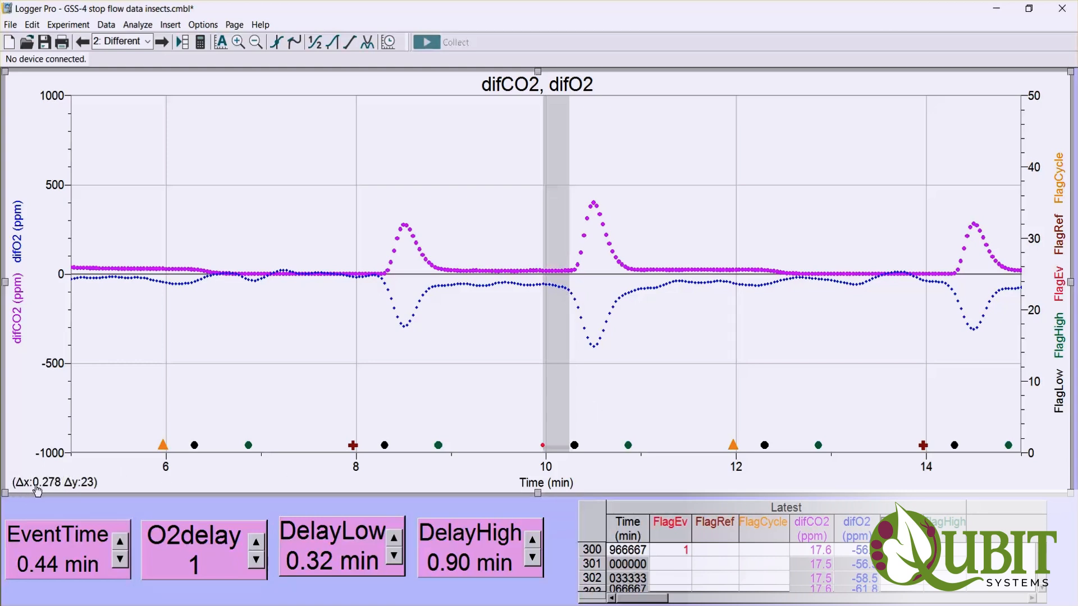
- Set the DelayLow parameter to 0.278 min
double_click(341, 555)
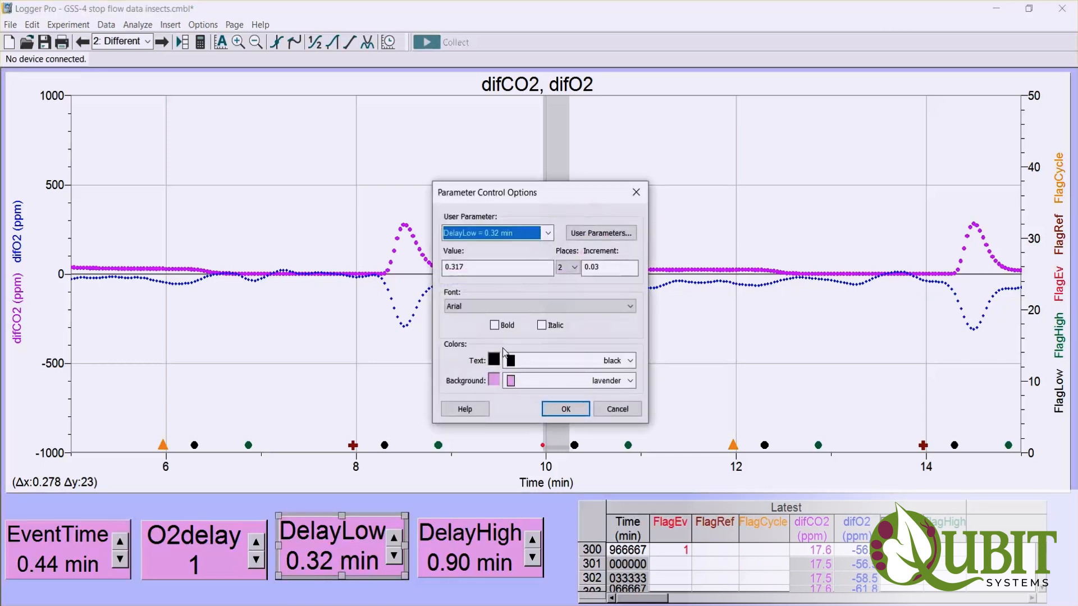
click(474, 267)
drag(473, 267, 416, 276)
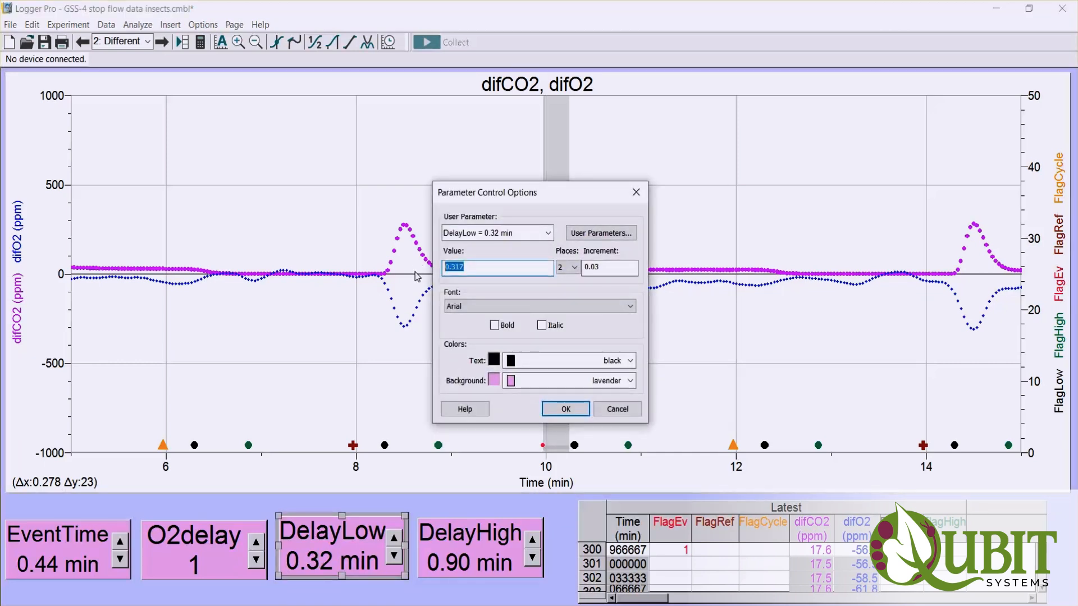
text(0.278)
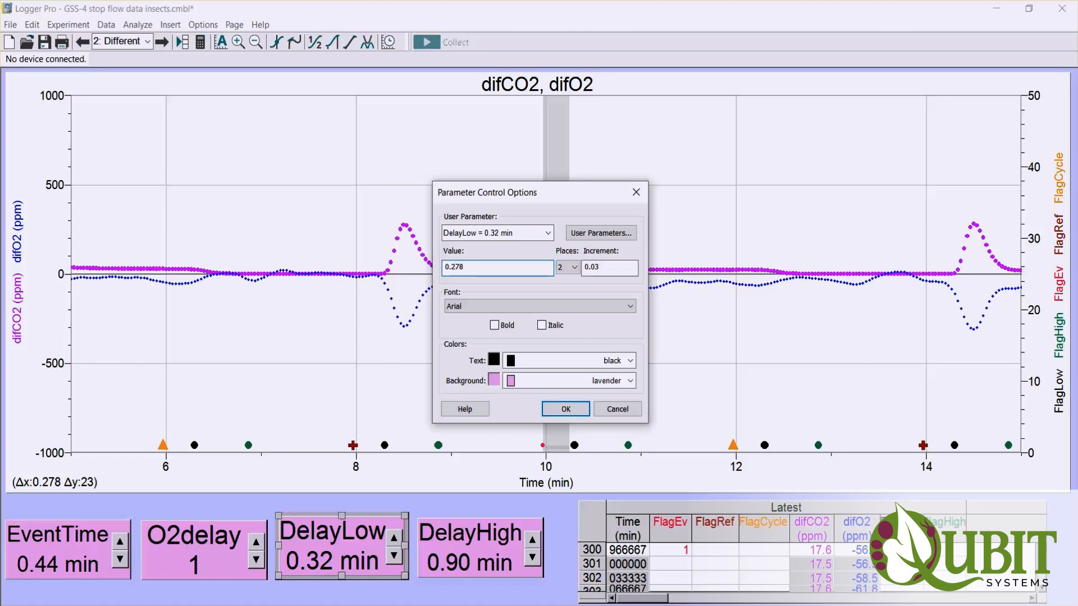
click(566, 409)
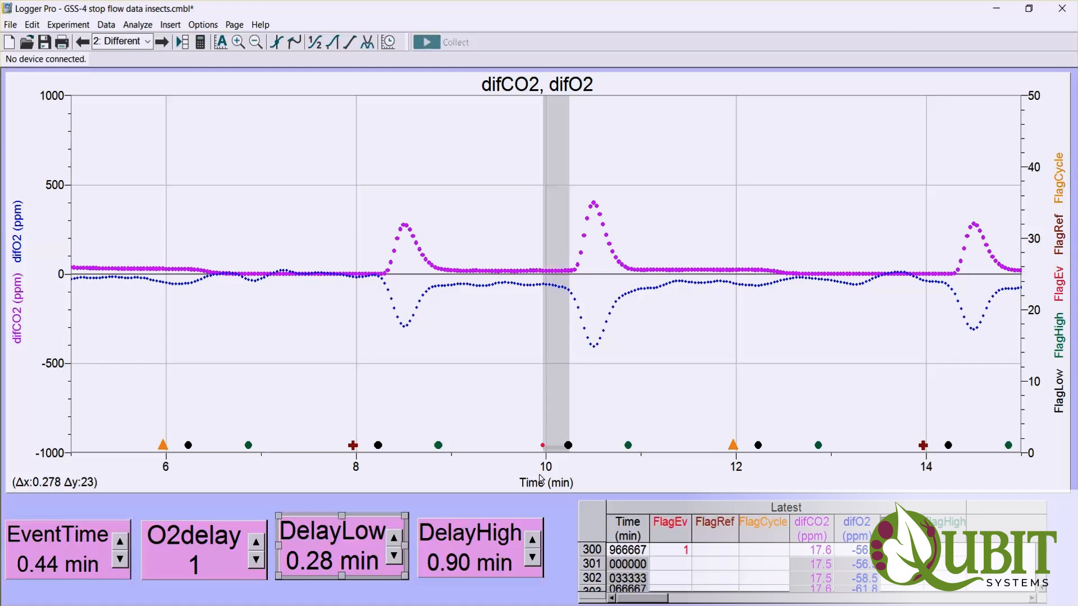
- Measure the interval from the red event flag to the end of the 10.5 min peak and set DelayHigh to 0.936 min
drag(542, 445, 631, 452)
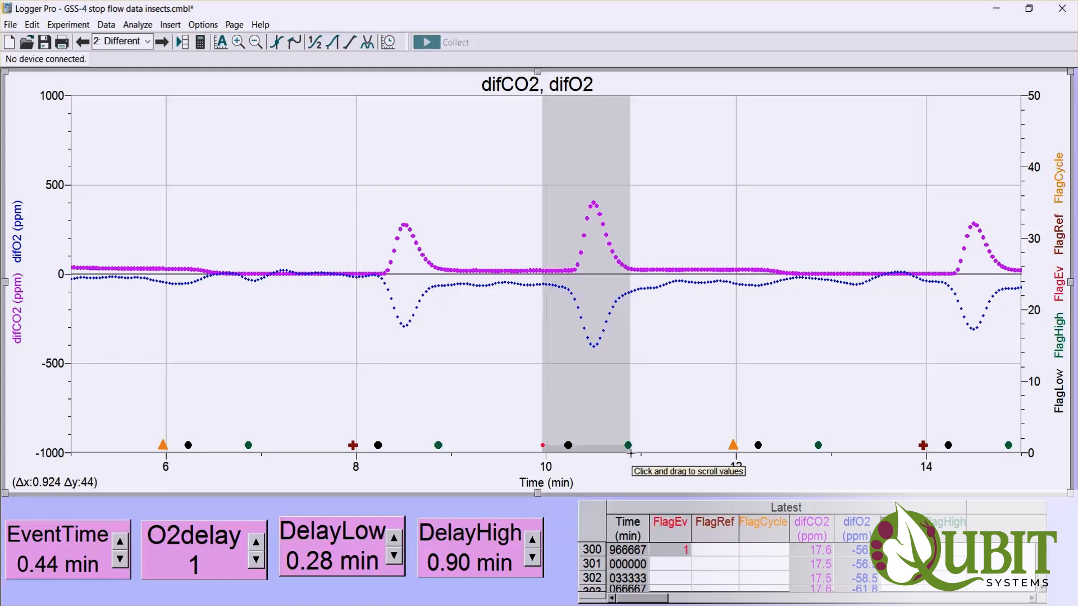
drag(630, 452, 632, 452)
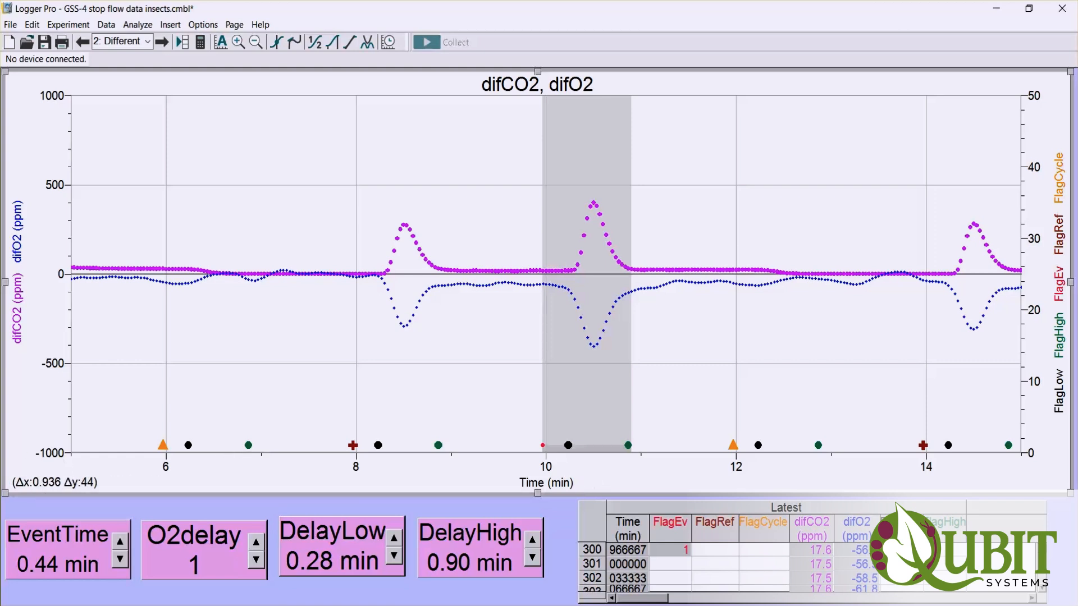
double_click(468, 553)
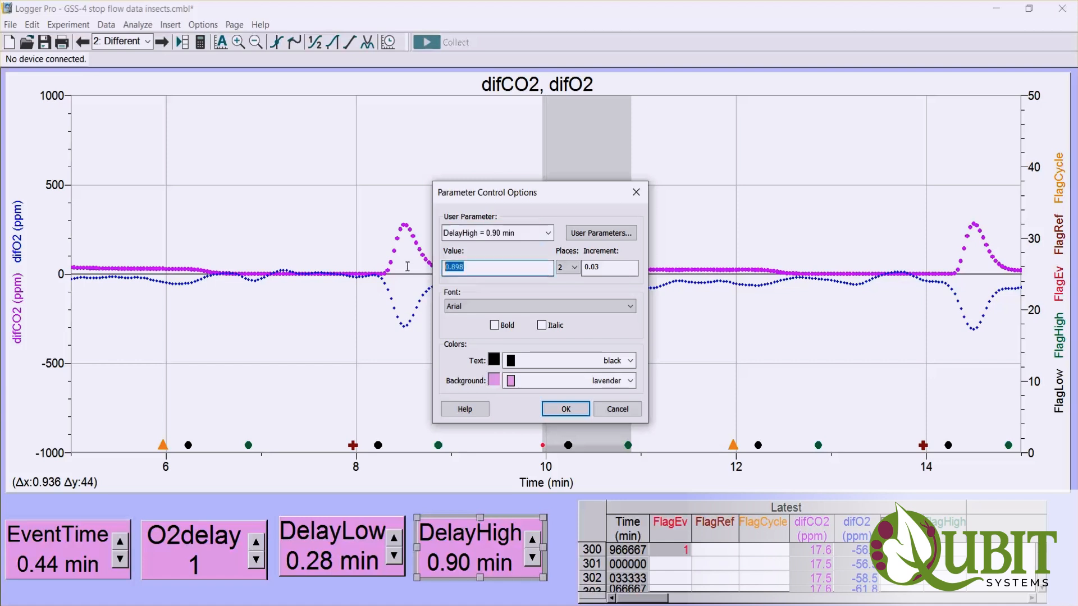
double_click(474, 268)
text(0.936)
click(565, 410)
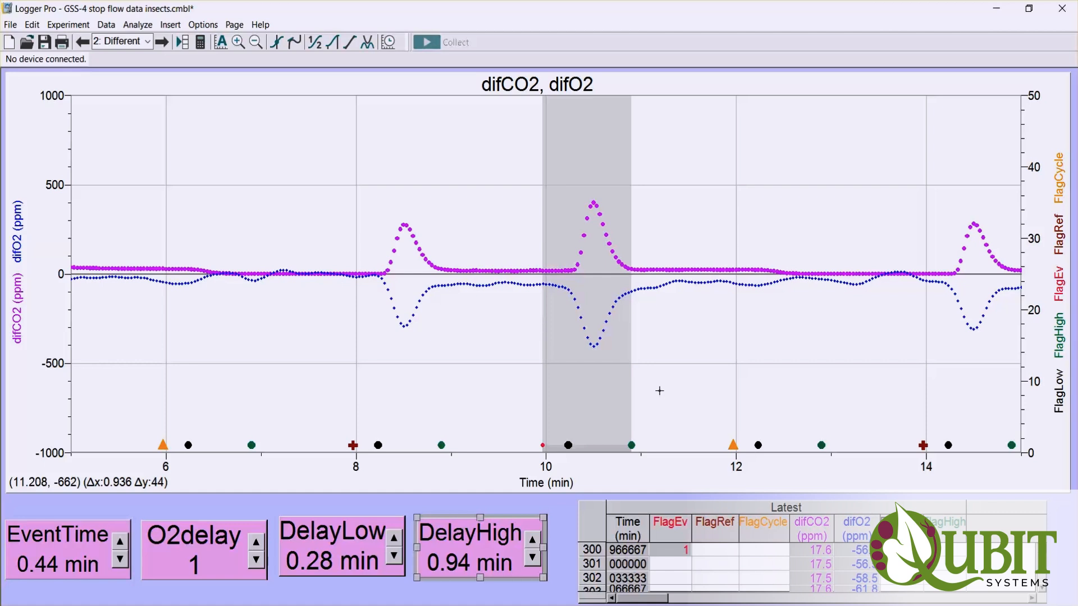
- Check the integration range by highlighting from the black low flag to the green high flag around the 10.5 min peak, then clear it
click(616, 428)
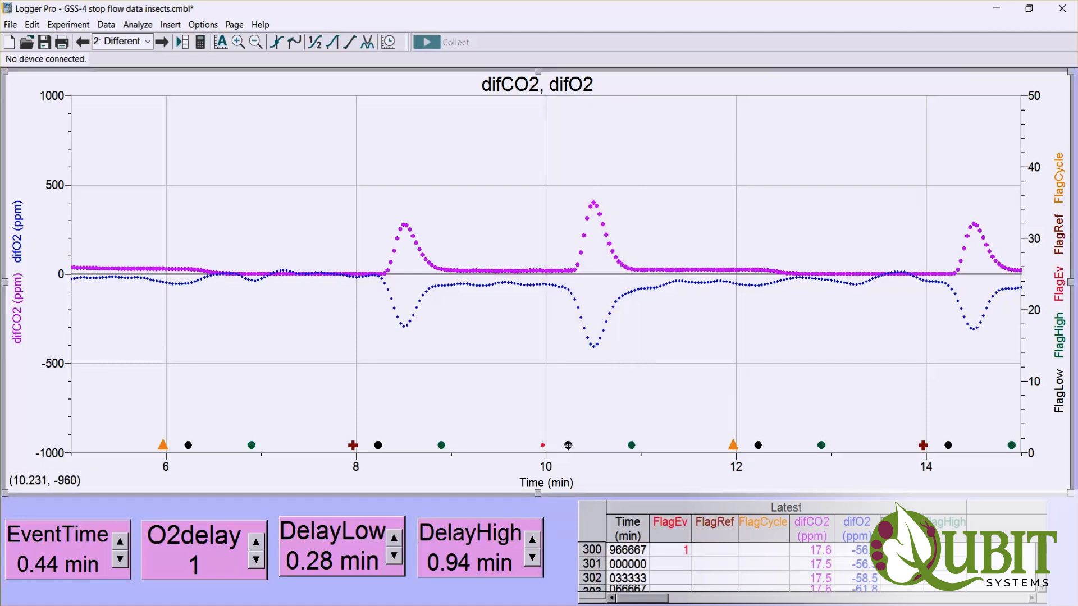
drag(568, 448, 624, 449)
drag(630, 451, 632, 452)
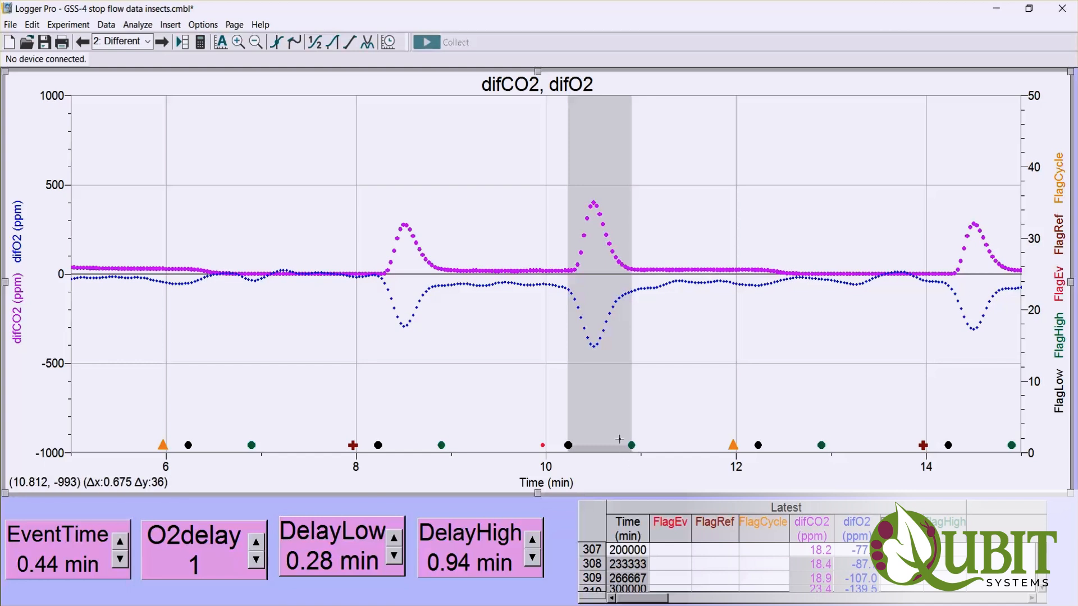
click(504, 346)
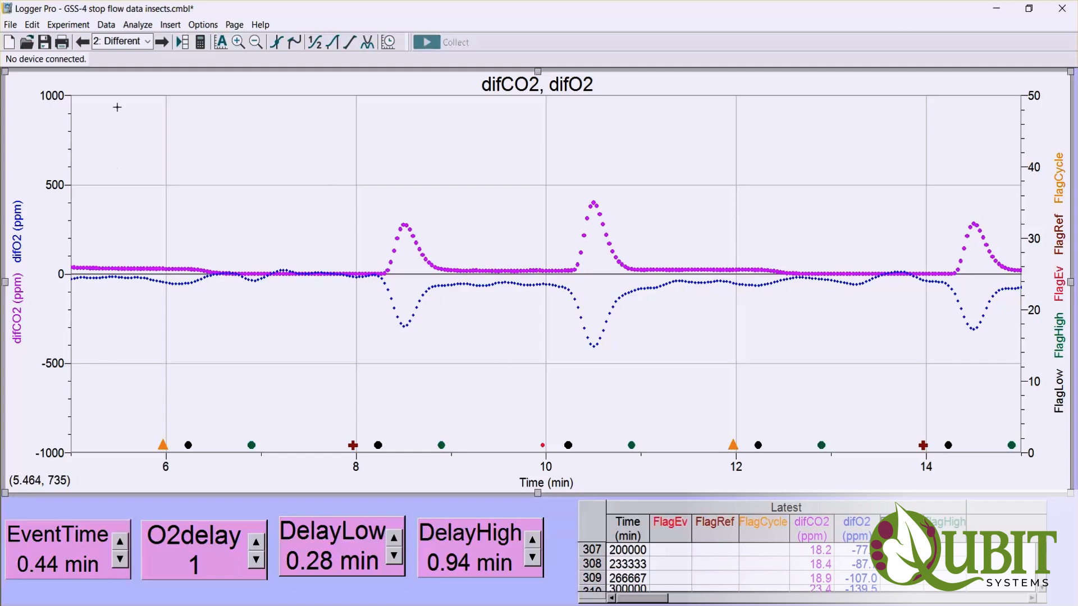
- Open the Summary page and clear the highlighted range on the VCO2, VO2 and RQ graphs
click(149, 42)
click(134, 82)
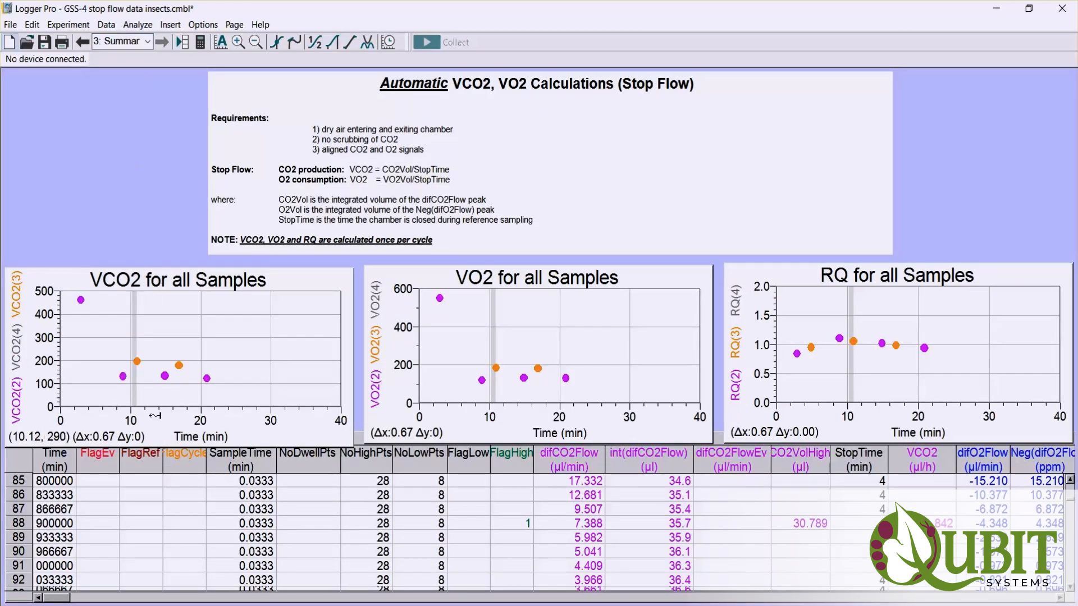
click(264, 346)
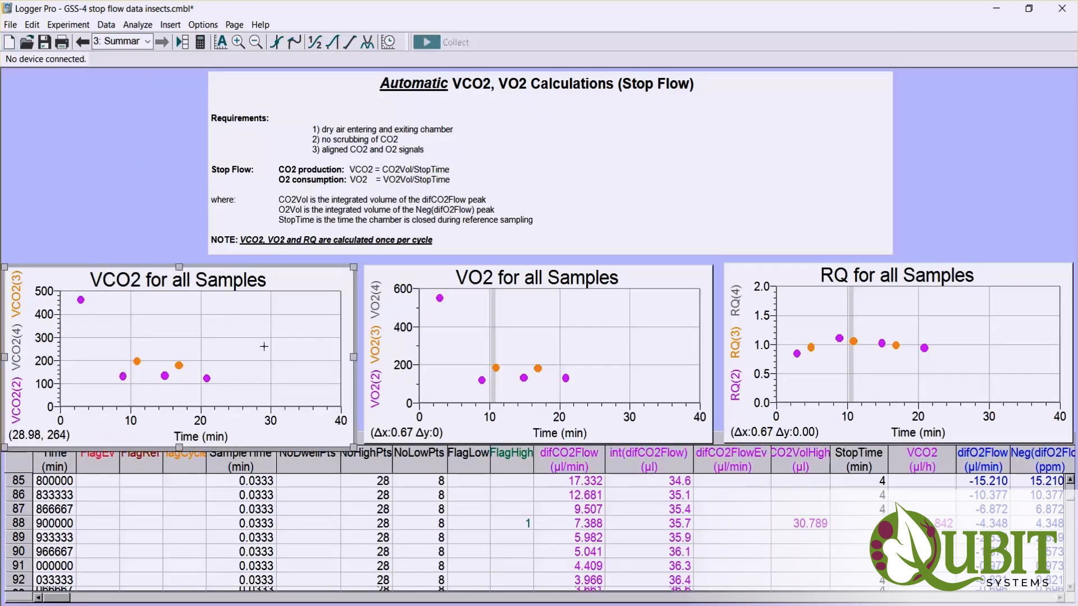
click(469, 354)
click(824, 388)
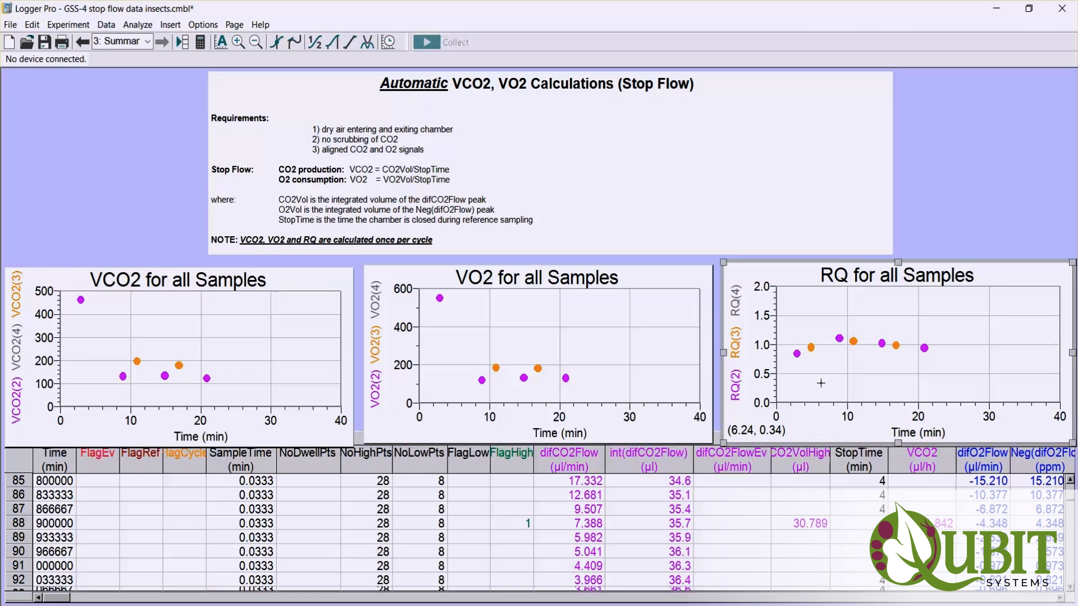
- Return to the Differentials page and set the start of the difCO2, difO2 graph's time axis to 0 min
click(148, 42)
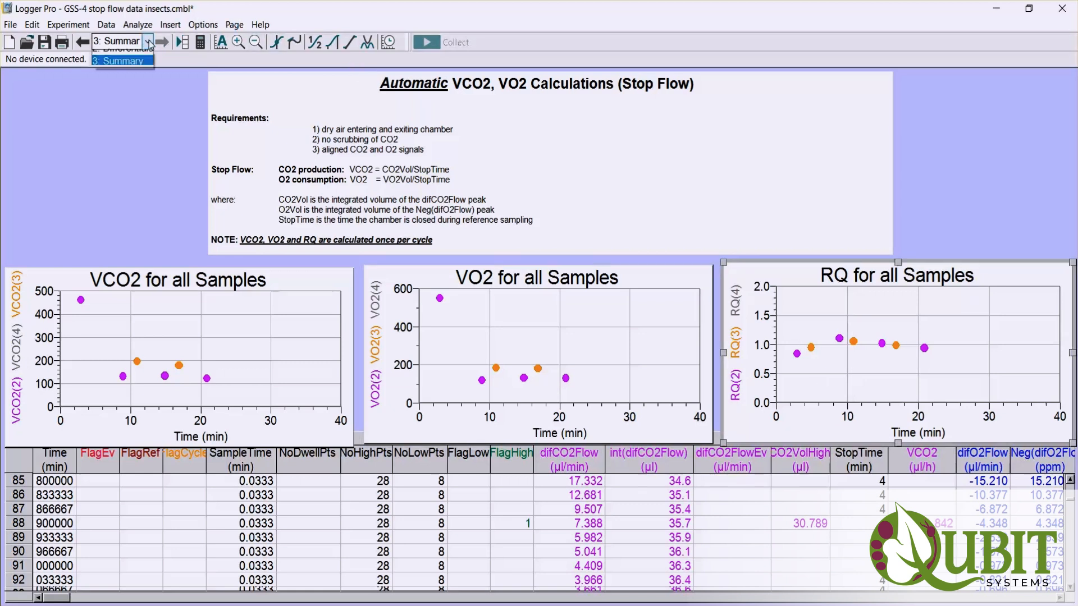
click(125, 70)
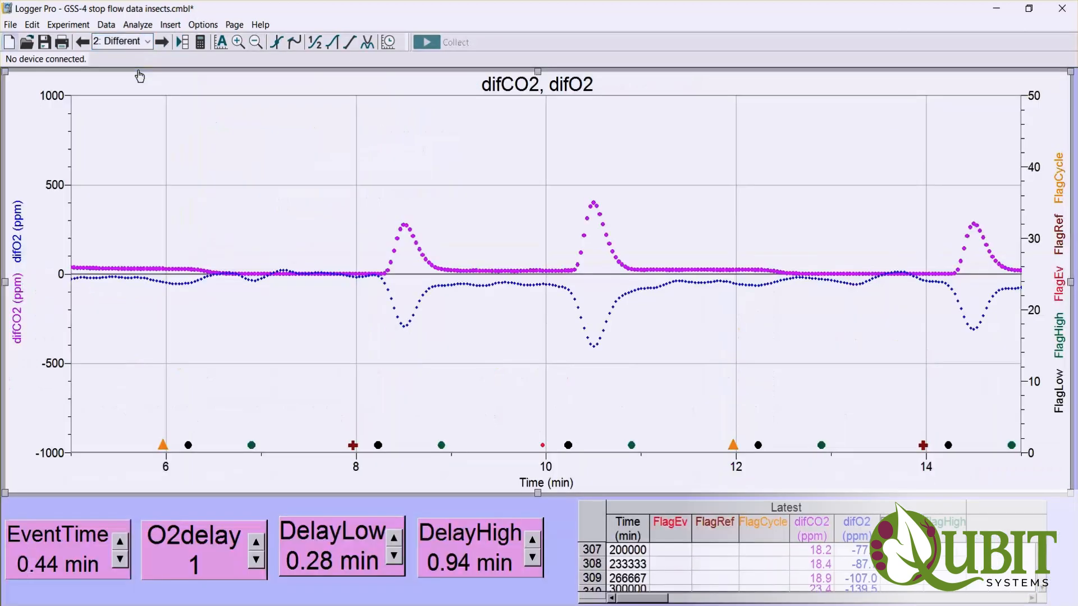
click(167, 471)
text(0)
key(Return)
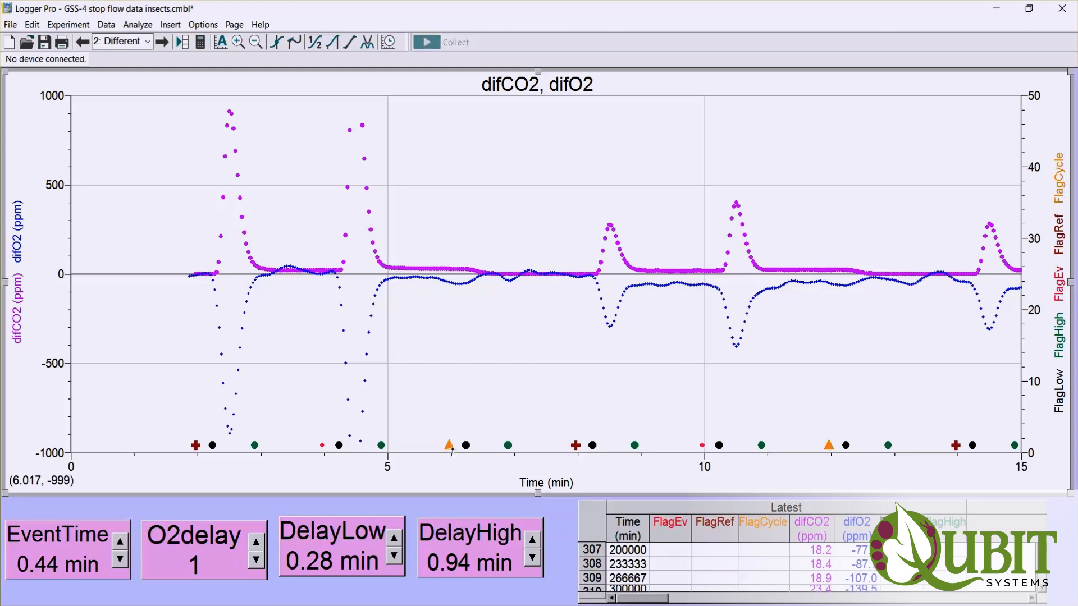
- Highlight the first measurement cycle, about 4.2 min long and ending at the orange cycle flag near 6 min, and view it on the Summary page
drag(450, 446, 186, 441)
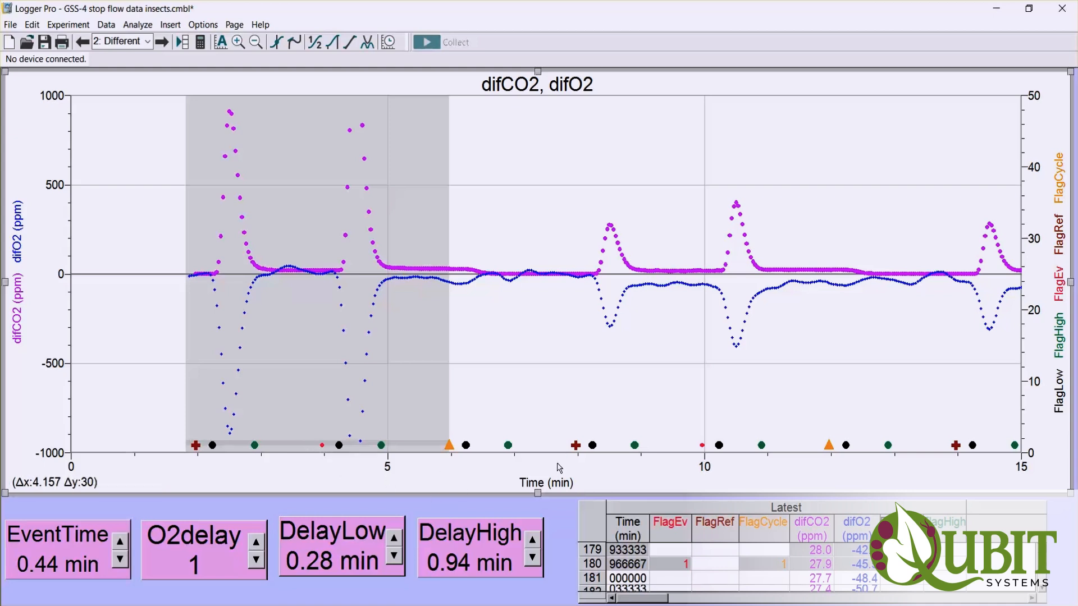
click(148, 43)
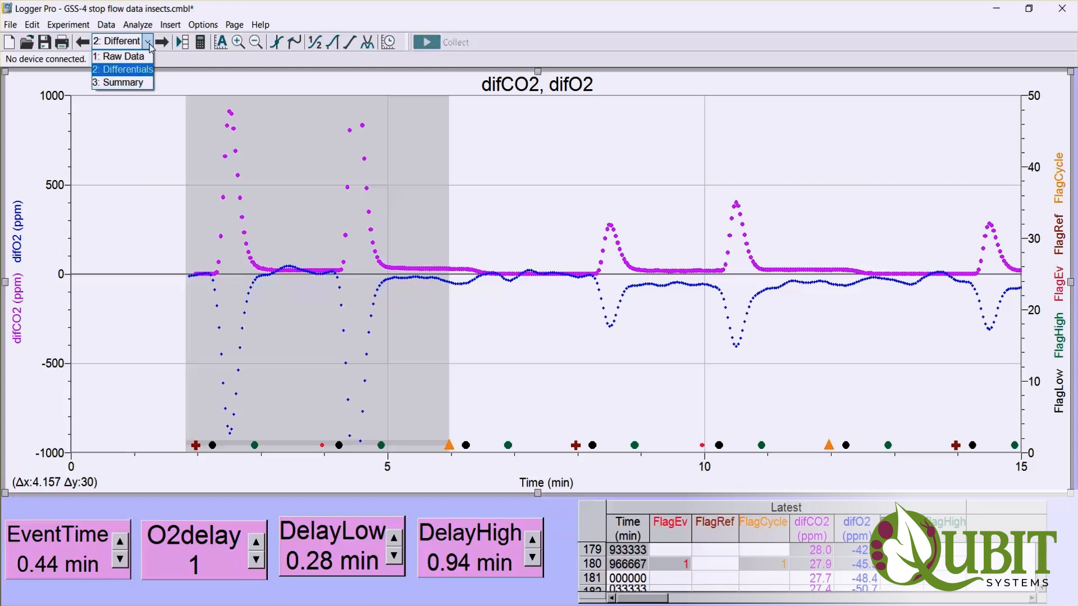
click(121, 82)
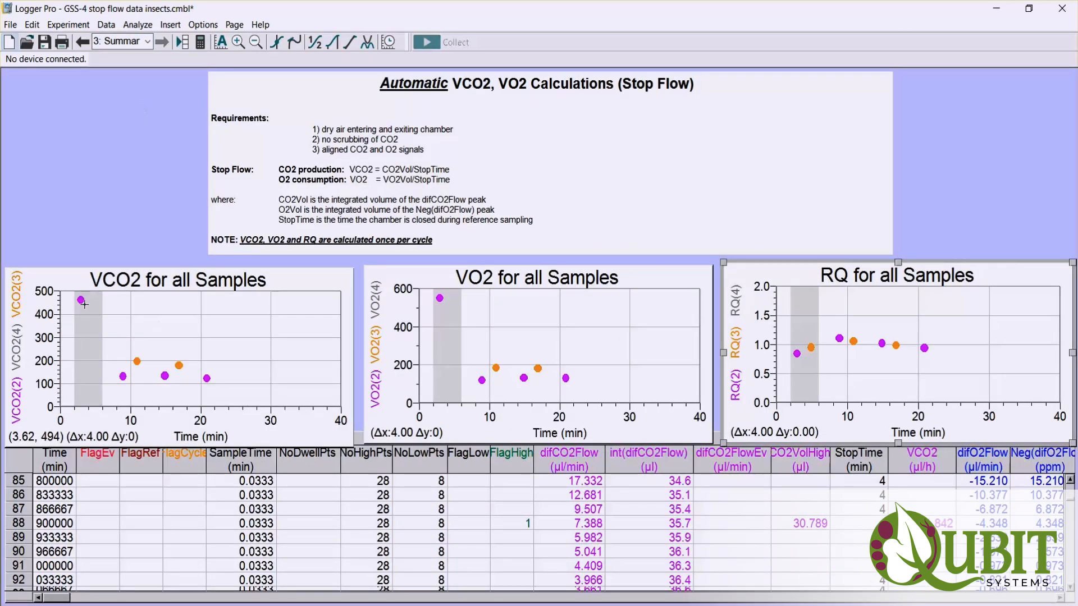
- Clear the highlights on the VO2, RQ and VCO2 graphs and examine the data table's VCO2, VO2 and RQ columns
click(436, 337)
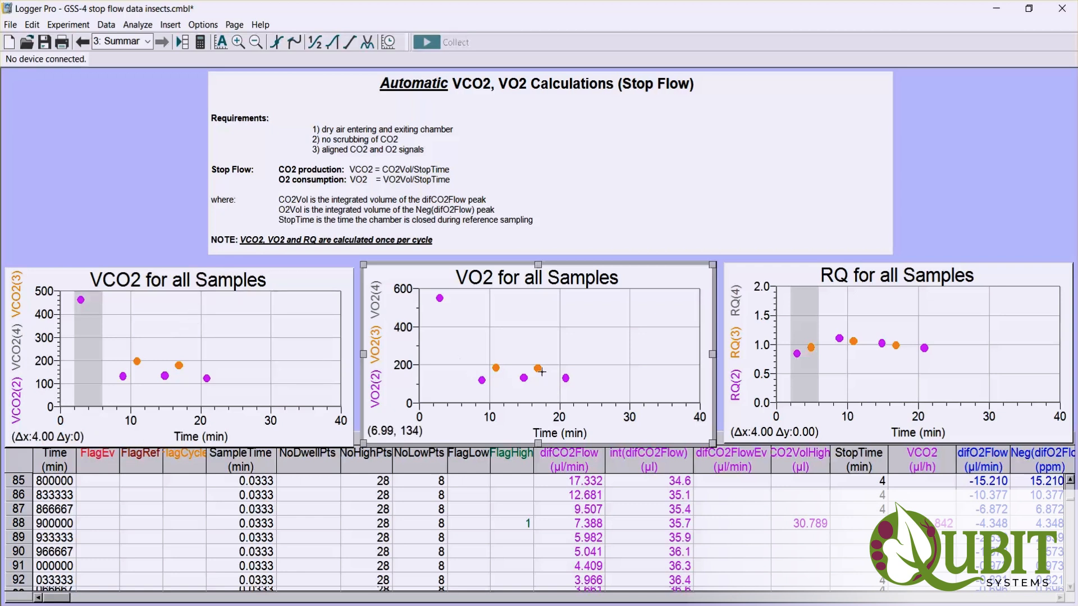
click(829, 324)
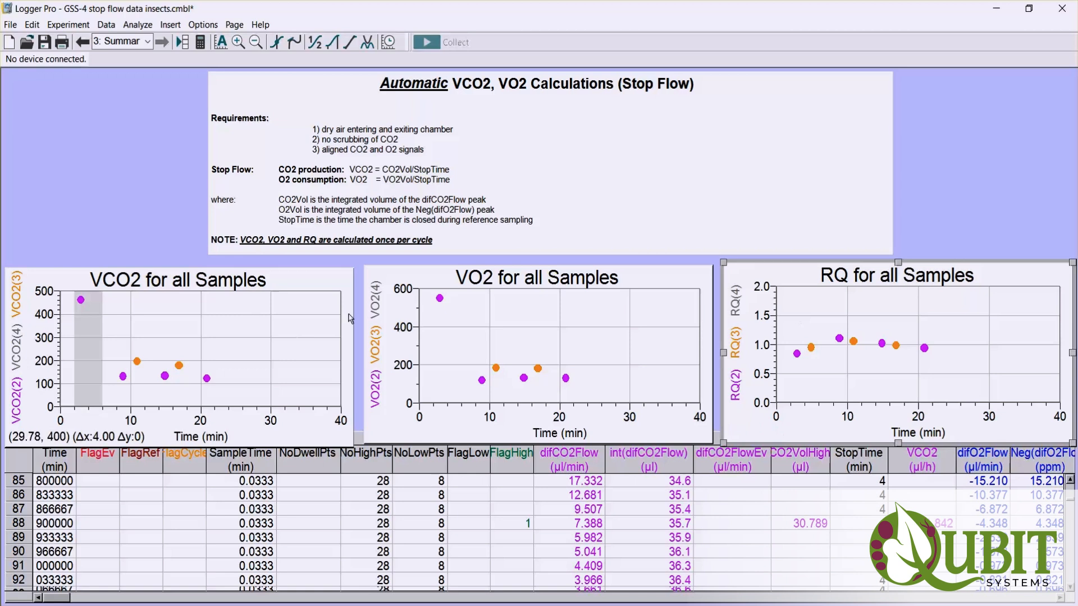
click(283, 329)
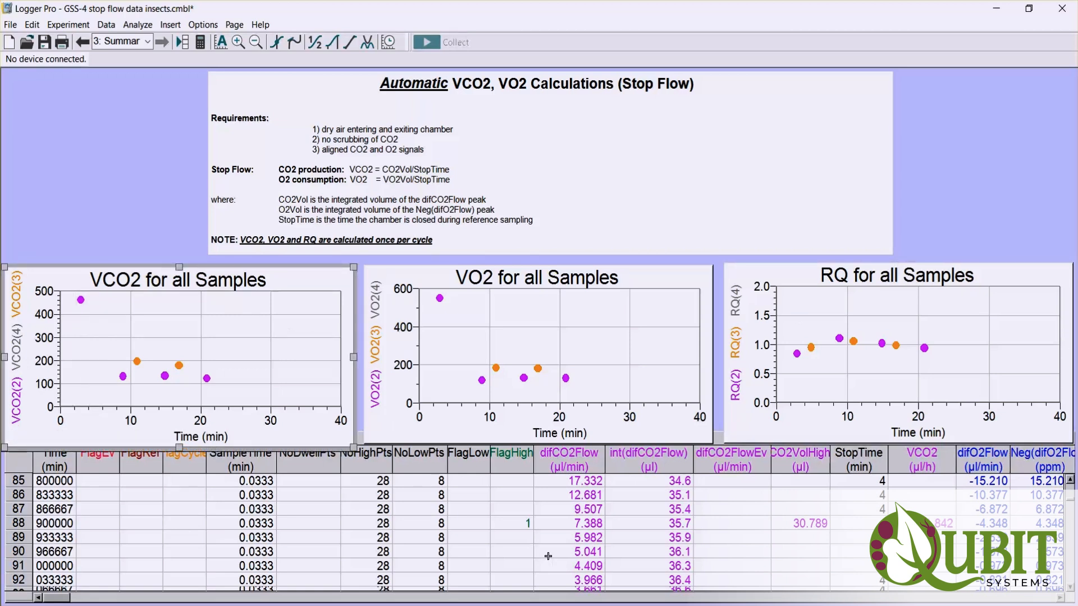
click(1060, 598)
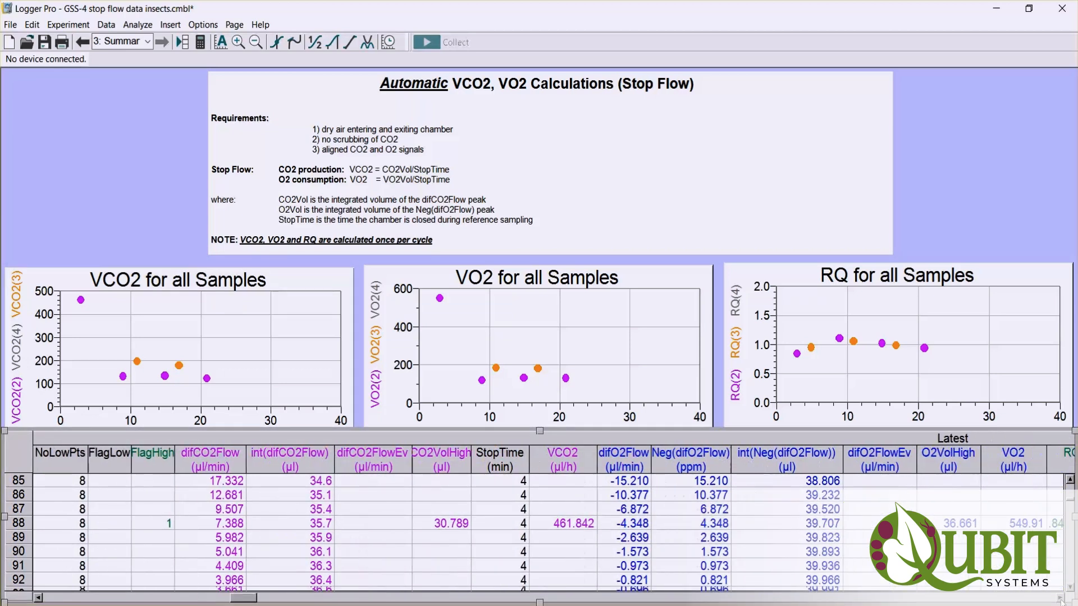
drag(1061, 600, 1061, 599)
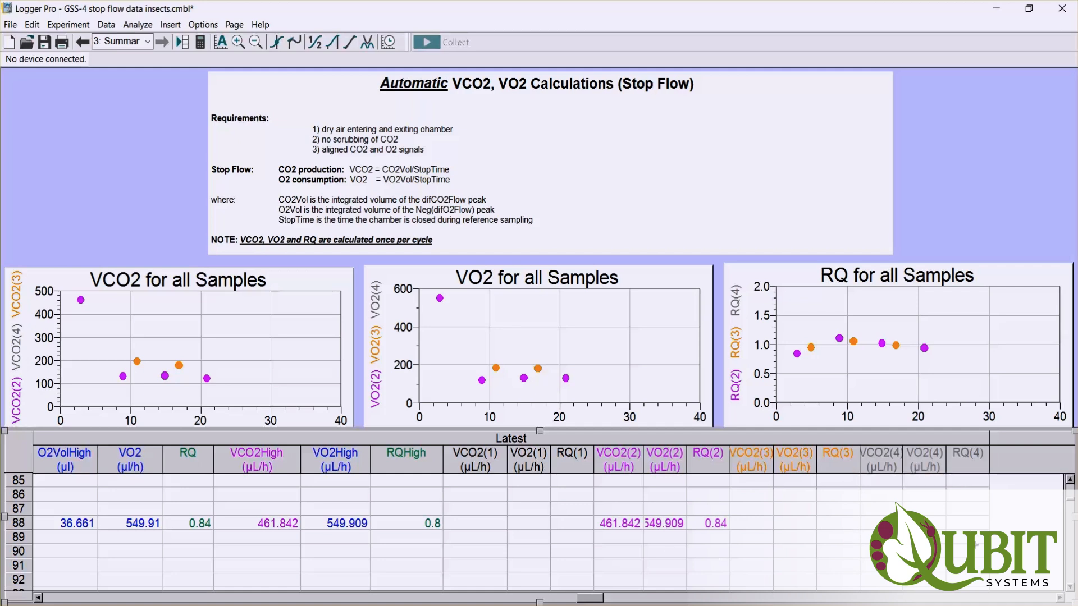
- Widen the VO2(2), VCO2(3) and VO2(3) columns of the data table to fit the values in rows 88 and 148
drag(686, 454, 708, 456)
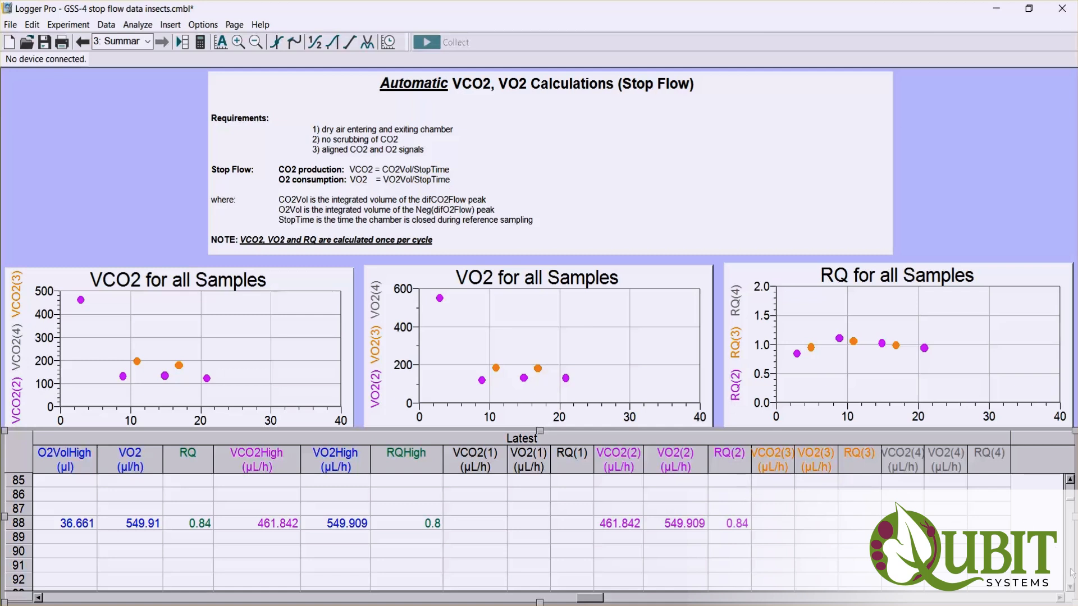
scroll(1071, 573, down, 9)
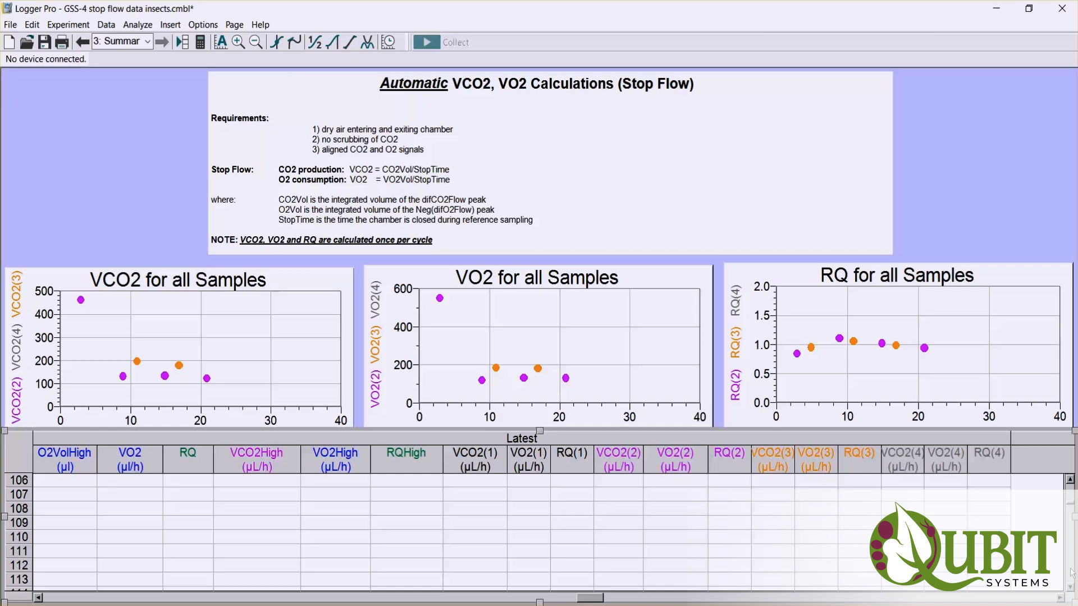
scroll(1071, 573, down, 12)
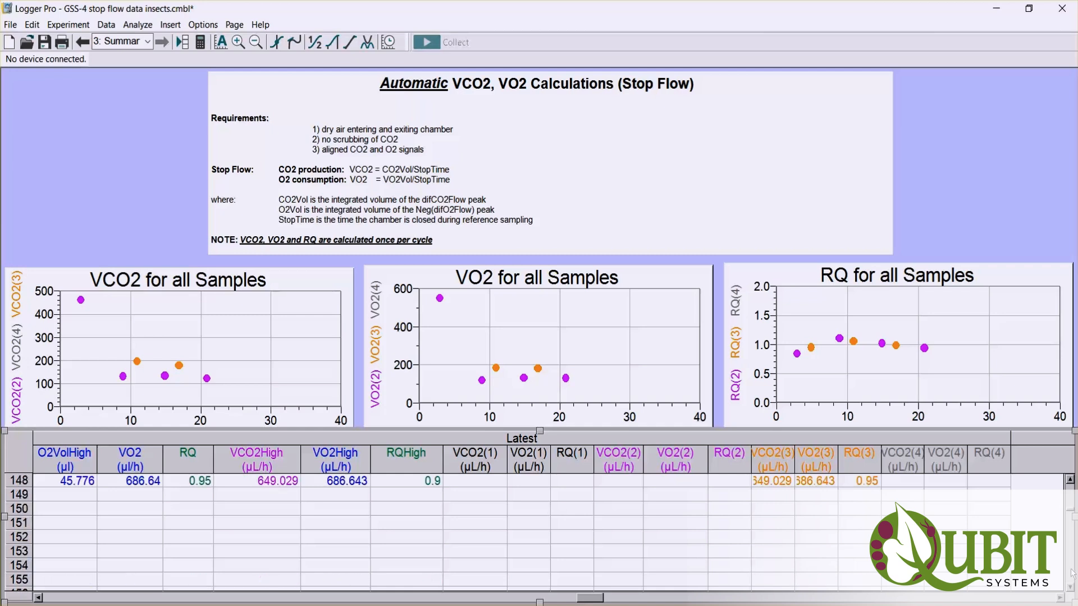
click(1070, 480)
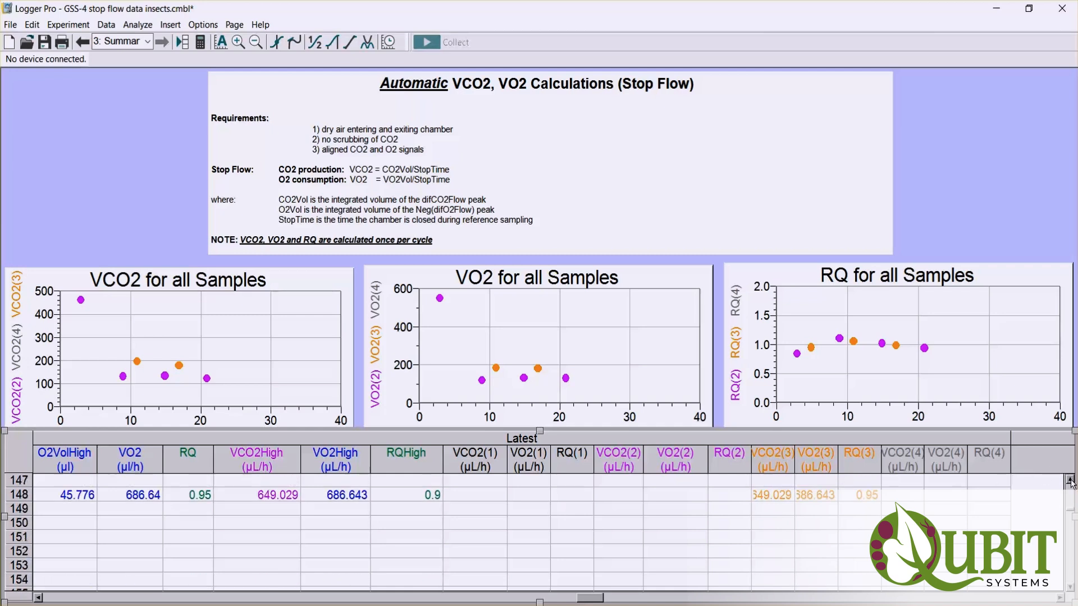
click(1070, 480)
drag(794, 457, 870, 458)
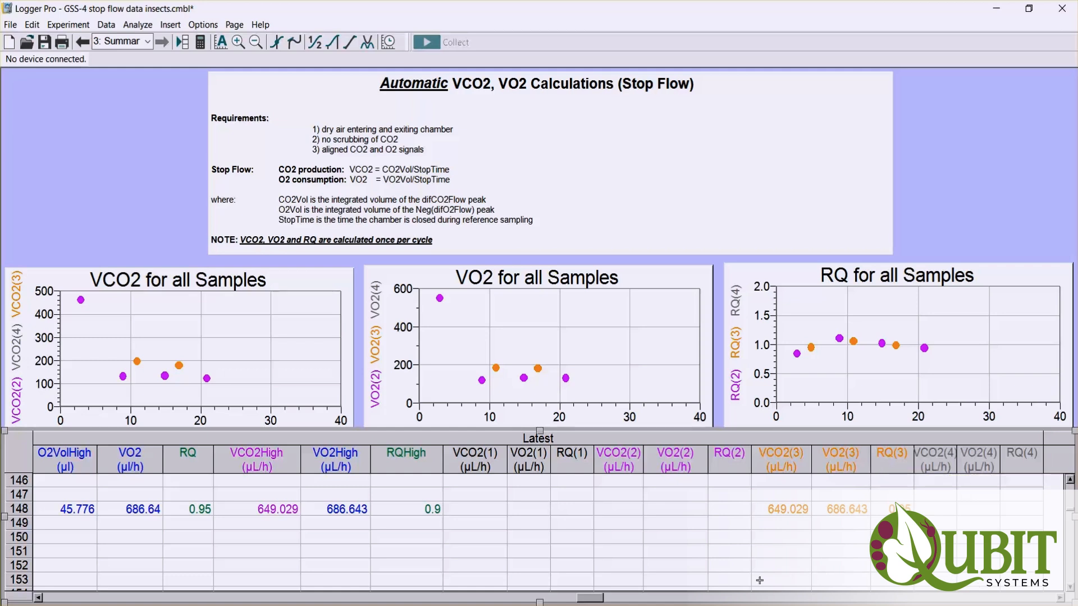
- Copy row 148's VCO2(3), VO2(3) and RQ(3) values and paste them into the blank Excel workbook starting at cell A2
drag(773, 509, 898, 509)
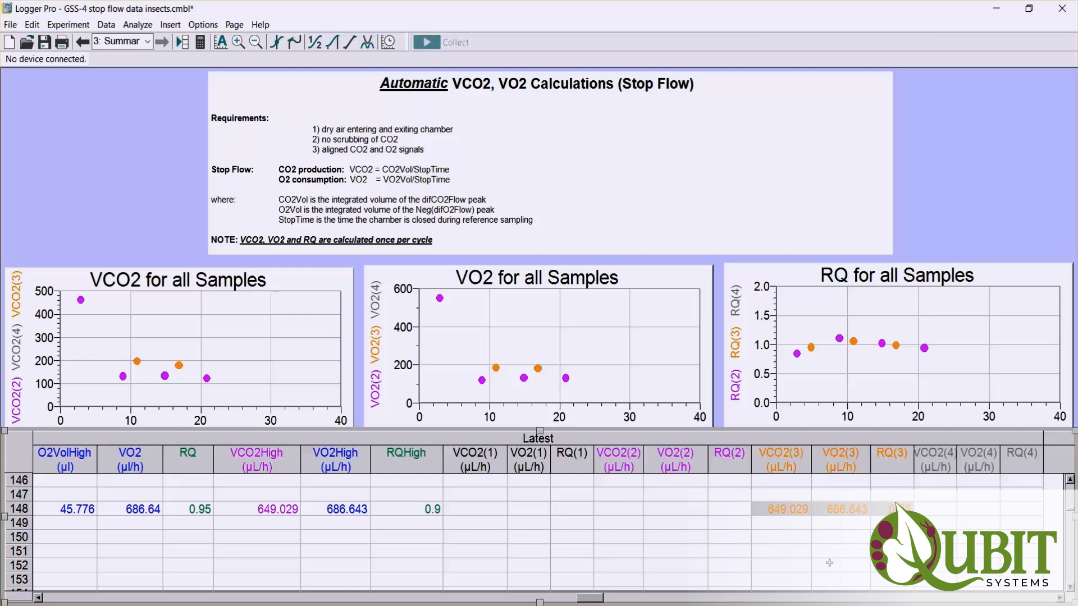
click(567, 605)
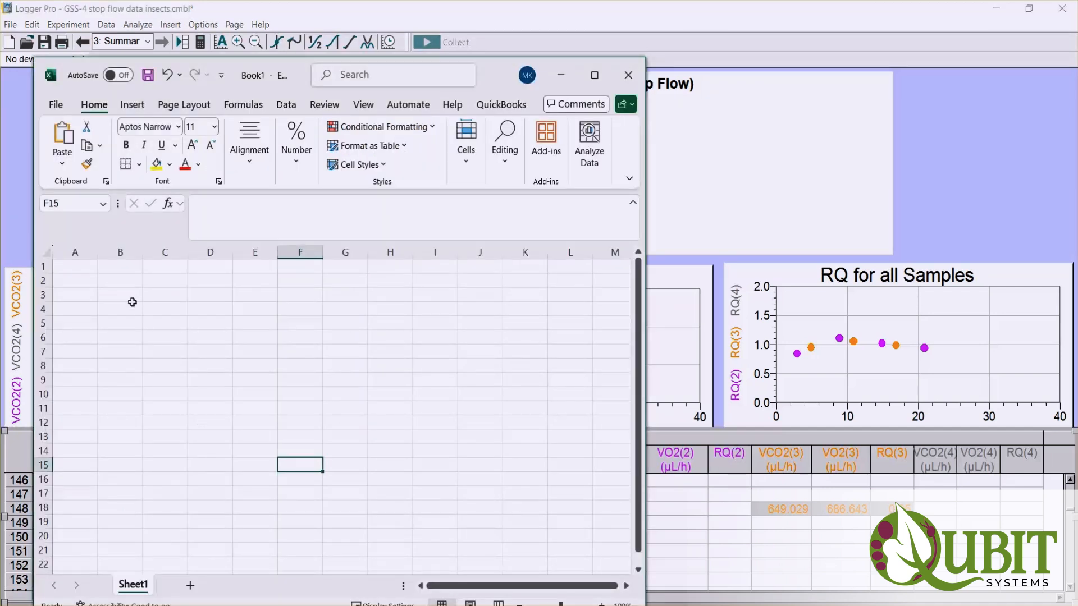
click(81, 285)
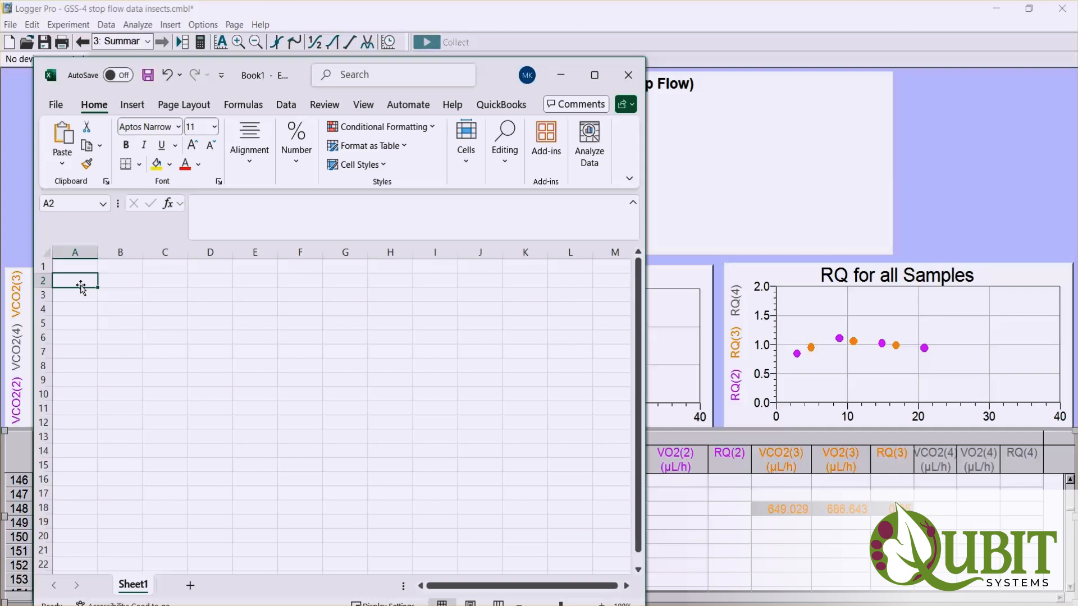
text(649.029	686.6428	0.945221)
- Enter the headings VCO2, VO2 and RQ in cells A1 to C1 above the pasted values
click(81, 266)
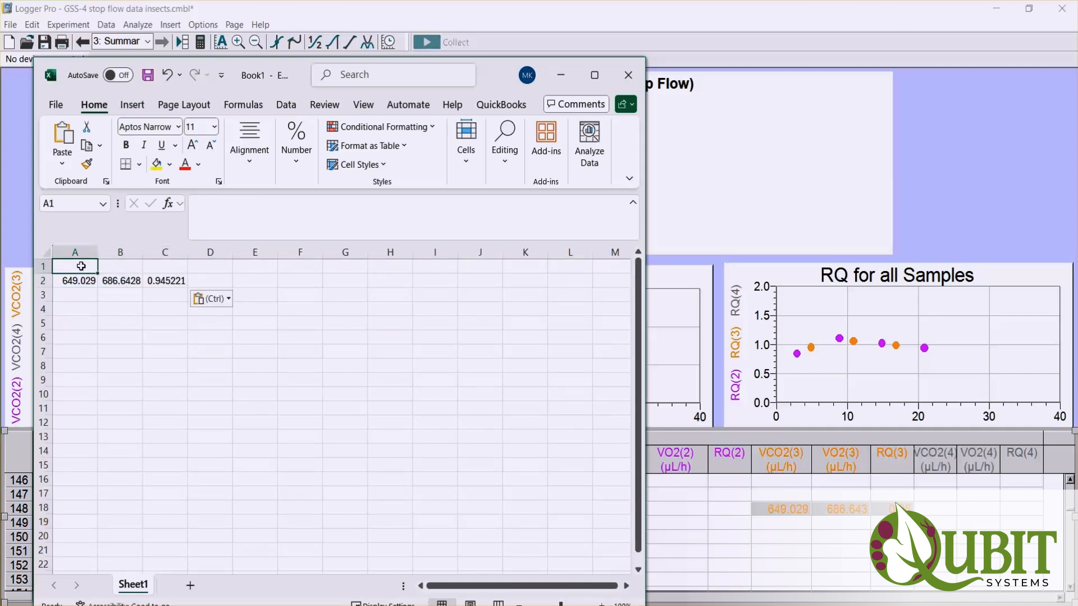
text(VCO2)
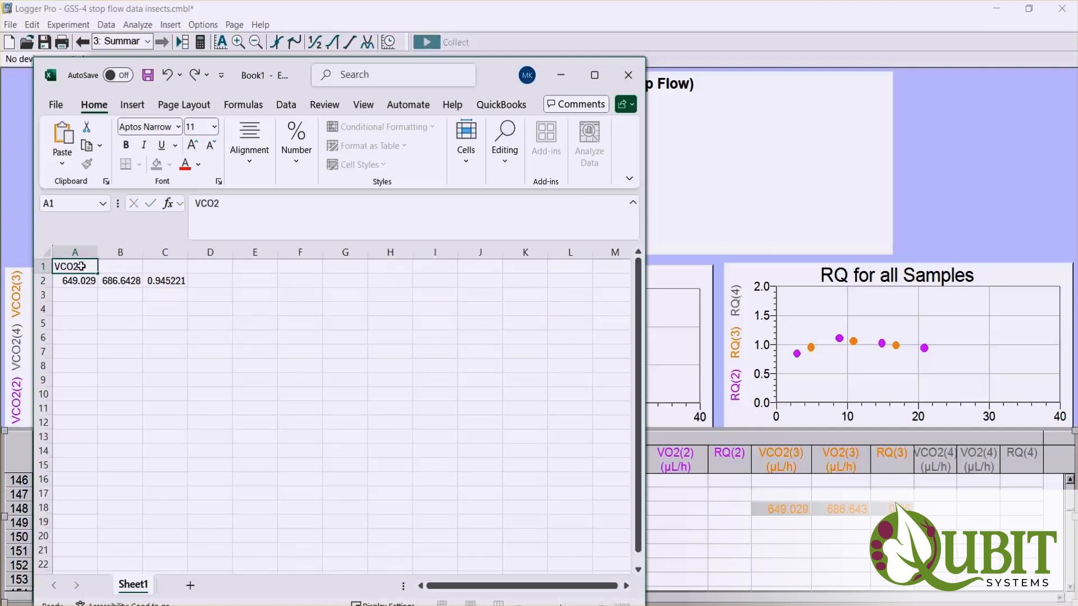
key(Tab)
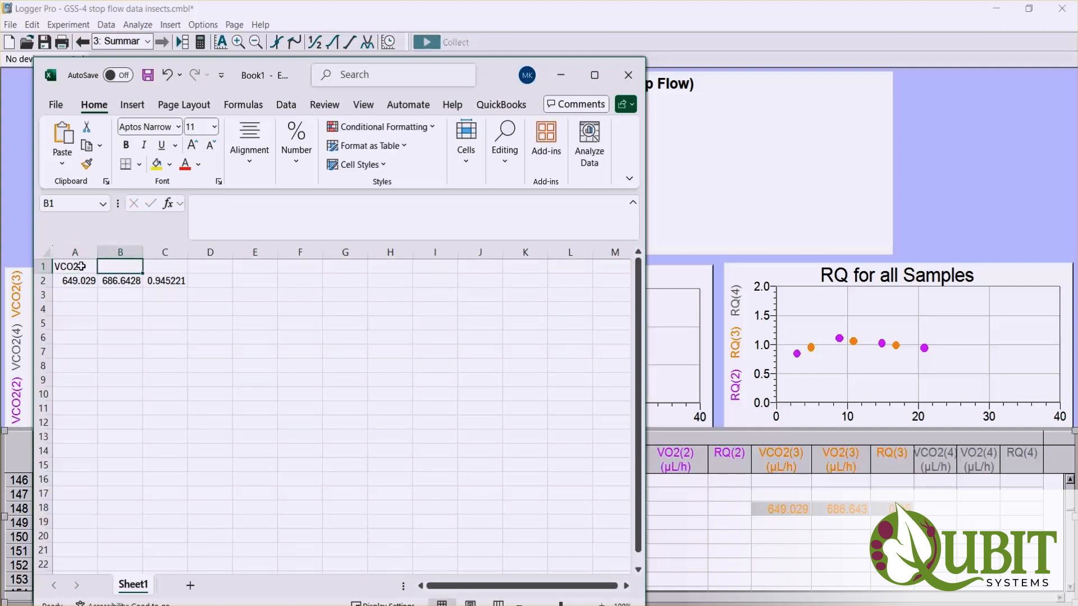
text(VO2)
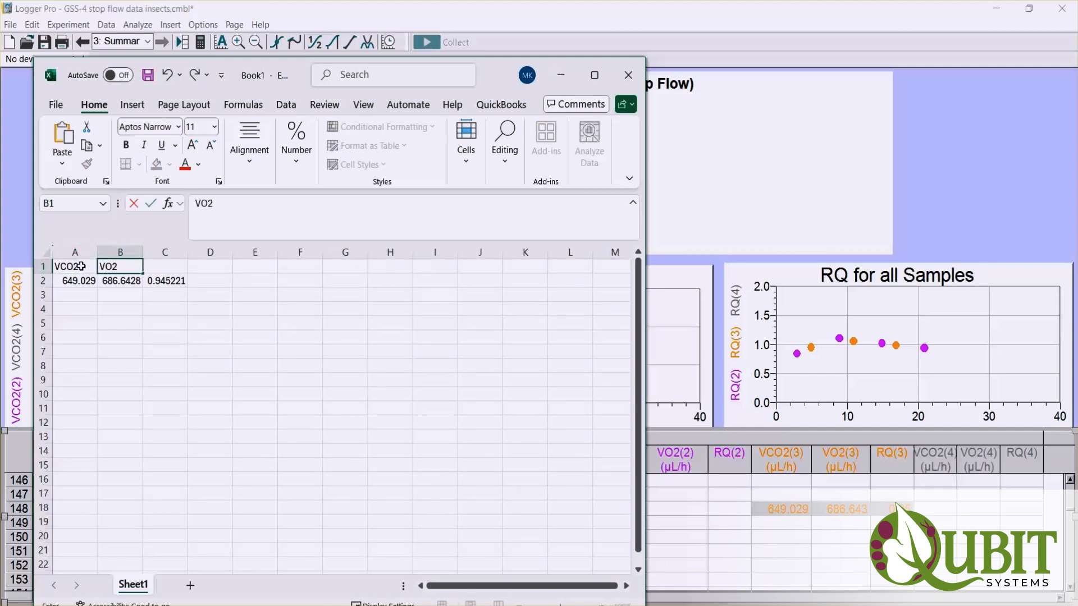
key(Tab)
text(RQ)
key(Down)
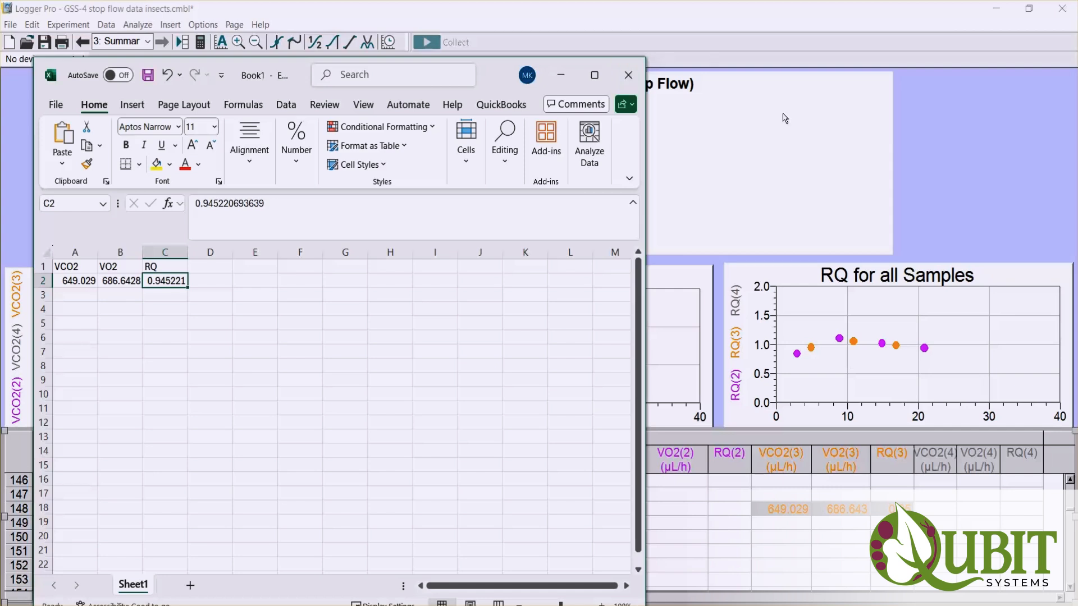
- Return to Logger Pro and export the data as a CSV file named "stop flow exported" in the final data folder
click(992, 136)
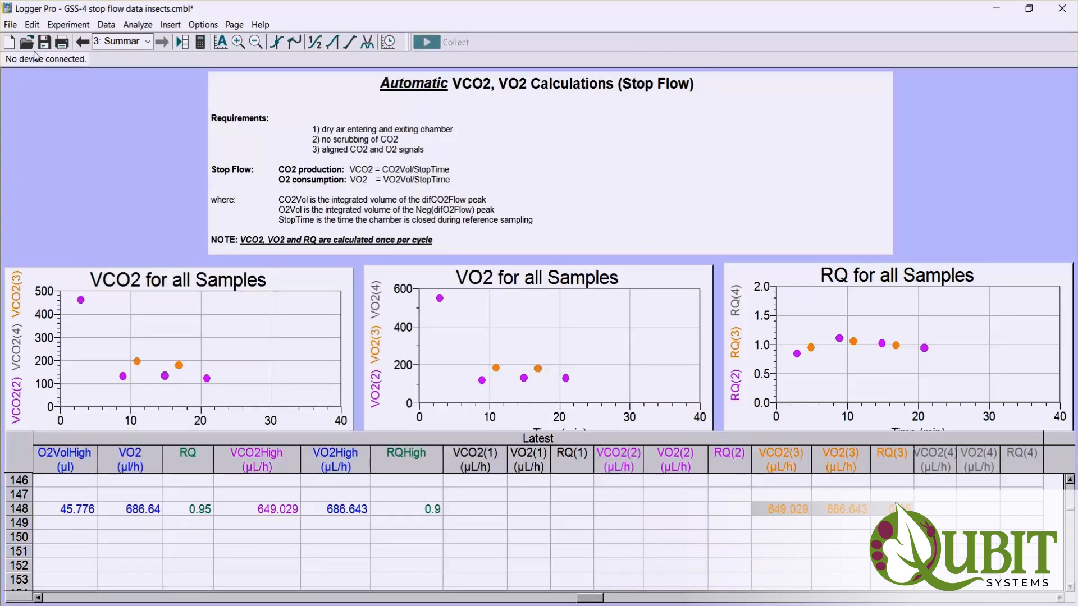
click(10, 25)
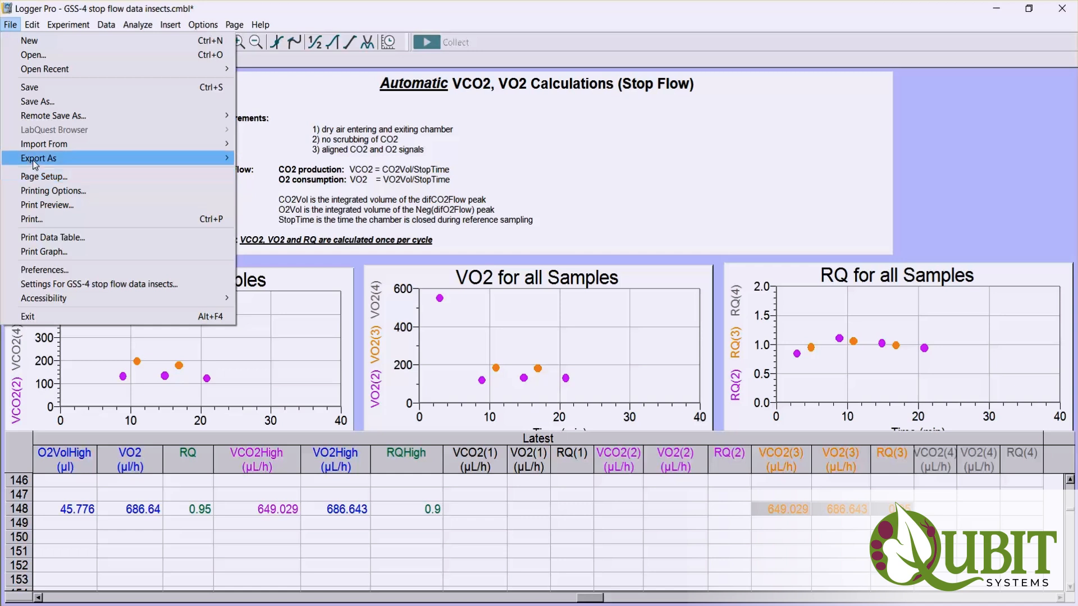
mouse_move(35, 161)
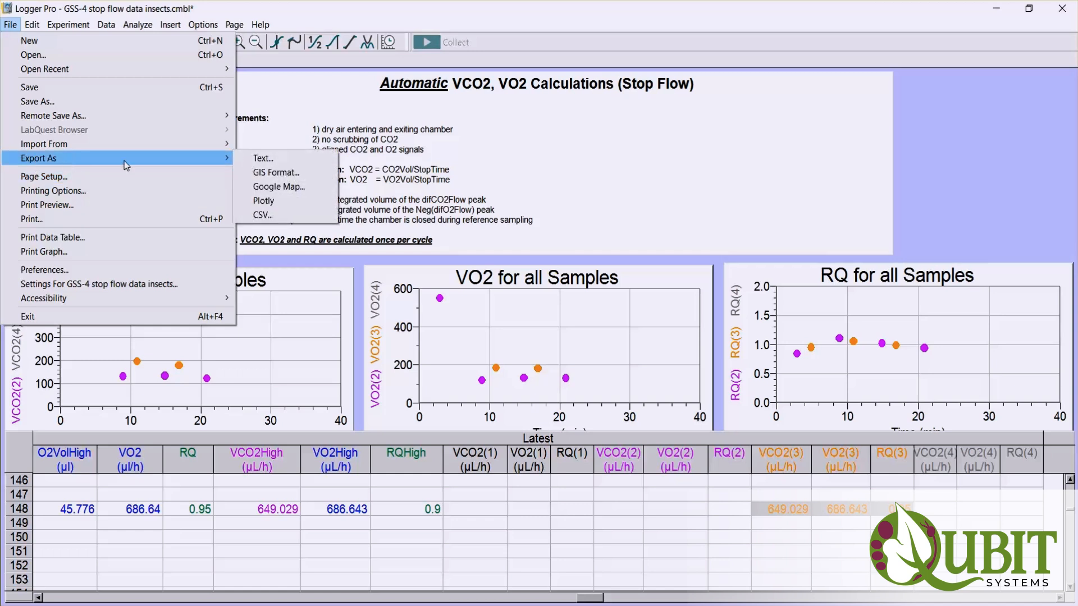
click(264, 218)
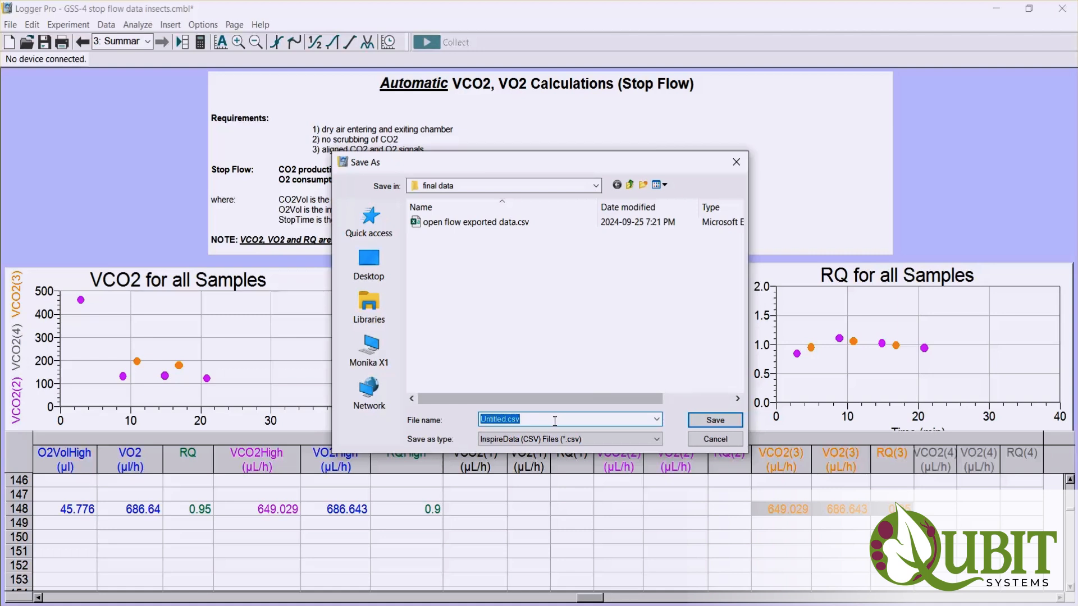
text(s)
text(flow expoerted)
key(BackSpace)
key(BackSpace)
key(BackSpace)
key(BackSpace)
key(BackSpace)
key(BackSpace)
text(orted)
key(ctrl+a)
key(Return)
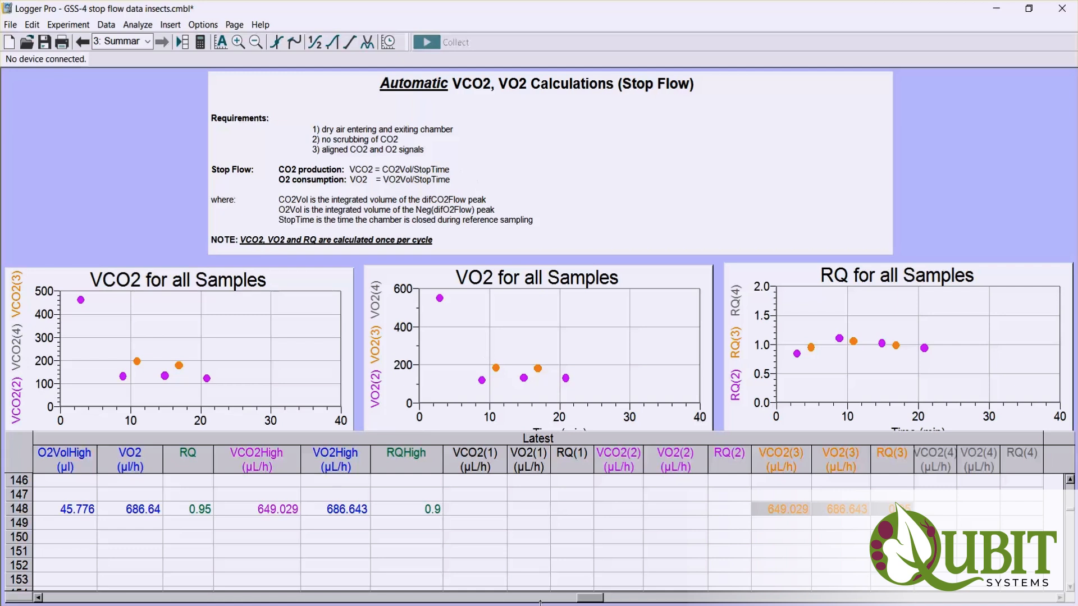
- Switch to the final data folder, open stop flow exported.csv in Excel and accept the default data conversions
key(alt+Tab)
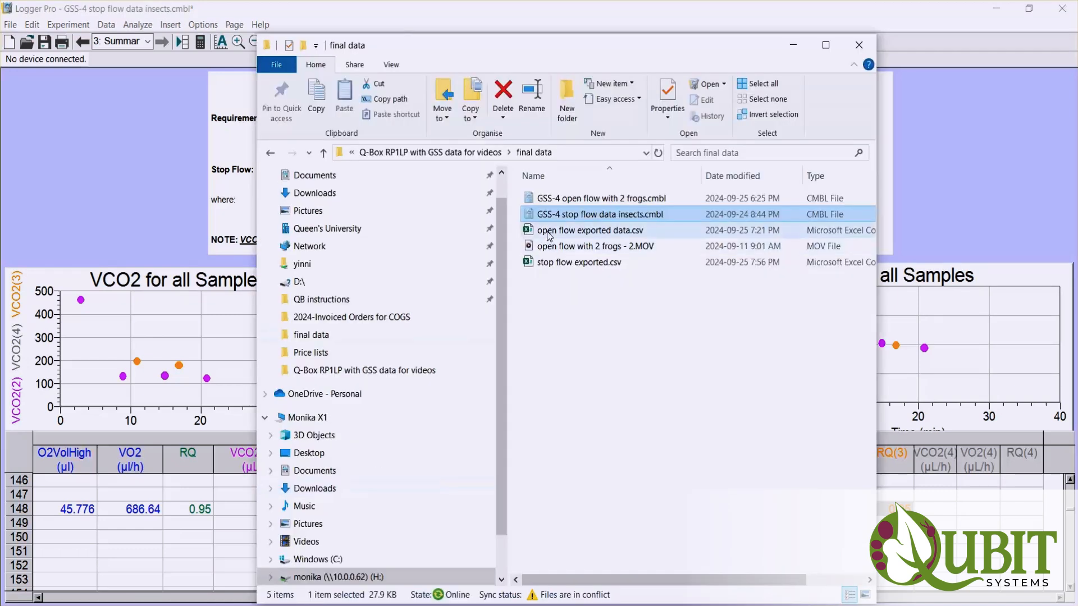
double_click(583, 265)
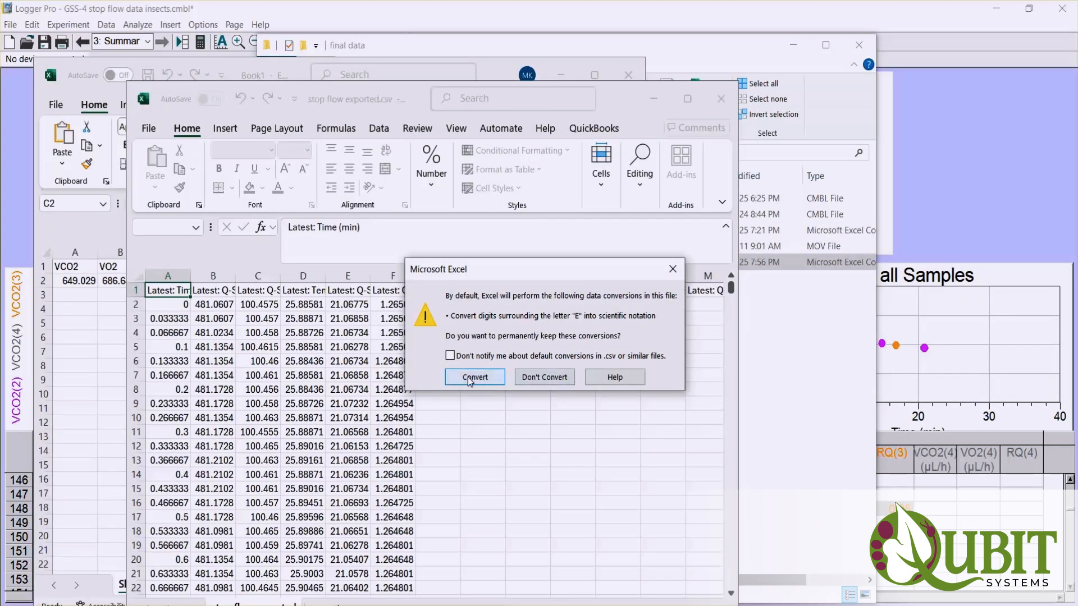
click(470, 379)
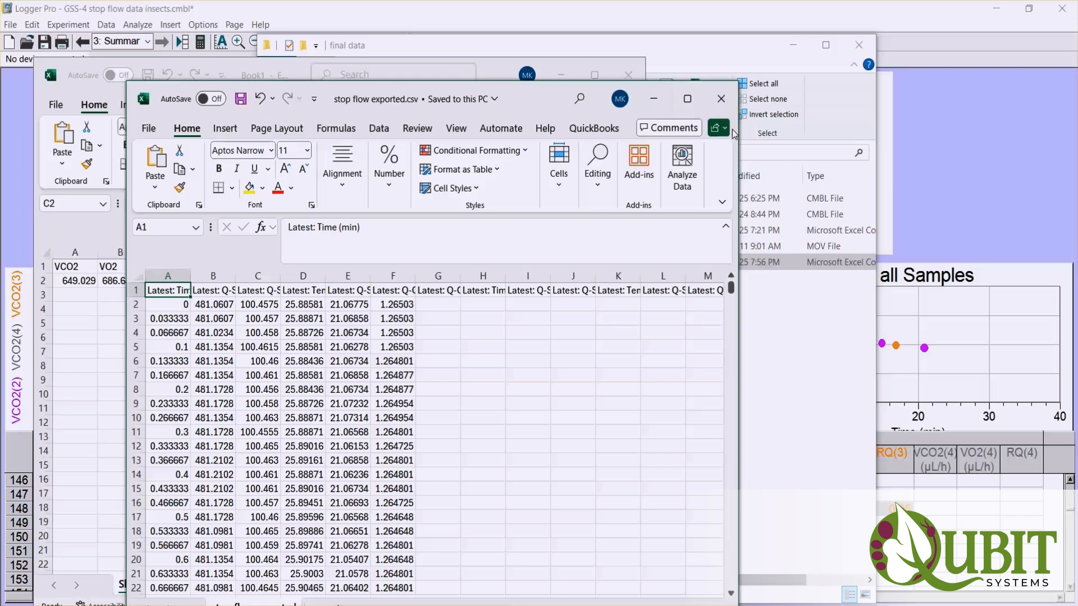
- Enlarge and reposition the exported file's window, and widen all of the sheet's columns together
drag(738, 172, 917, 134)
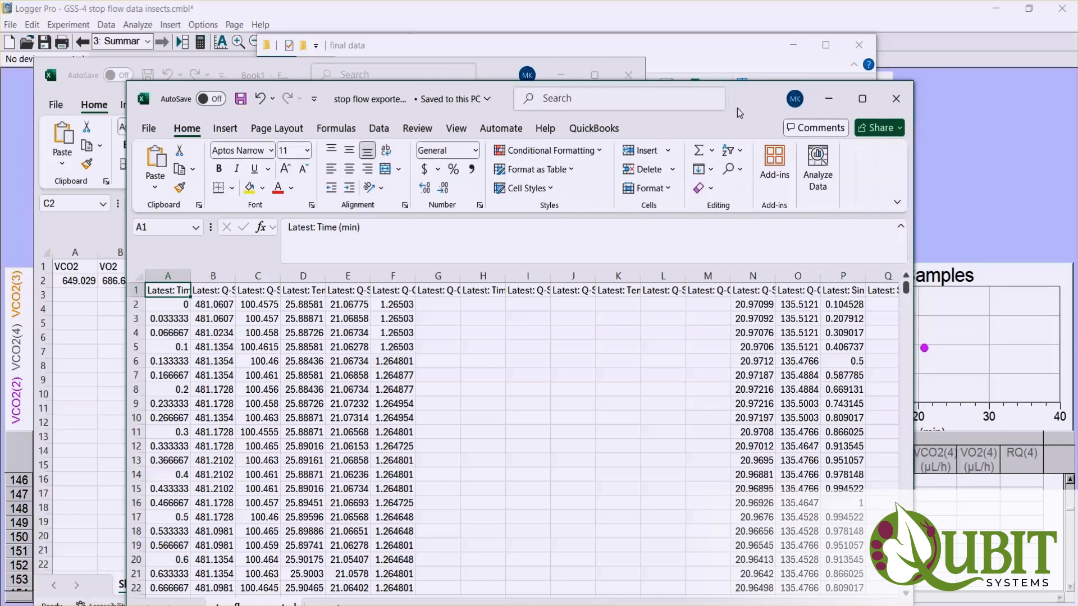
drag(736, 108, 757, 45)
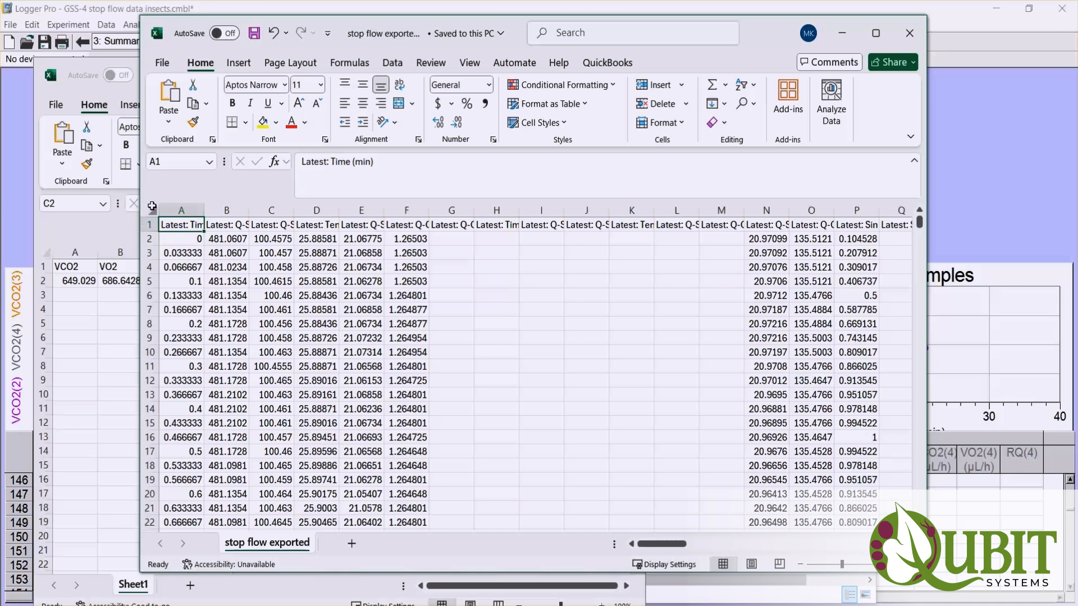
click(151, 210)
drag(246, 210, 278, 210)
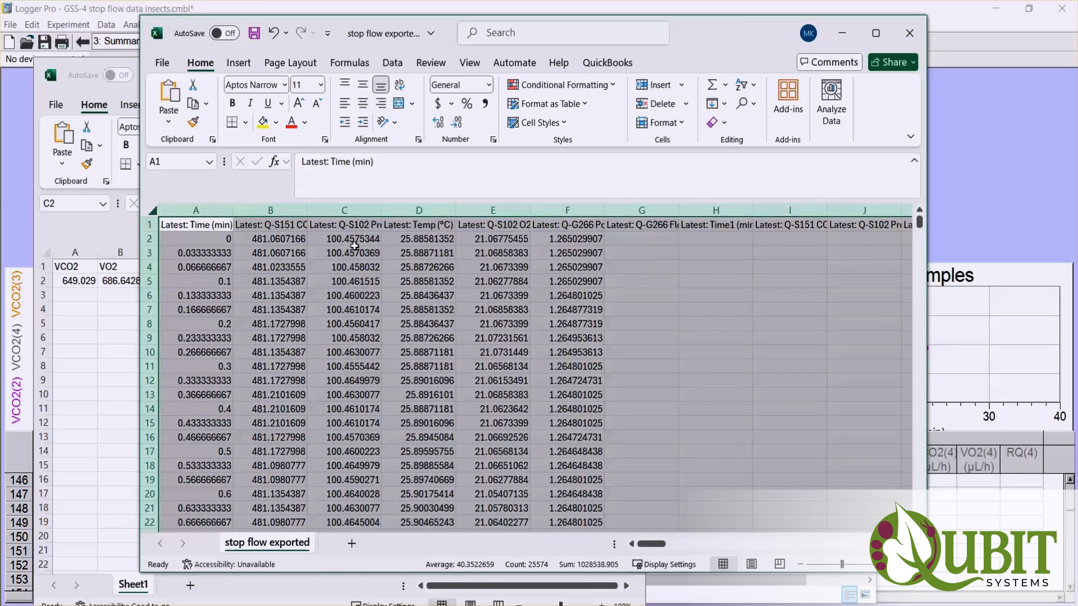
click(373, 270)
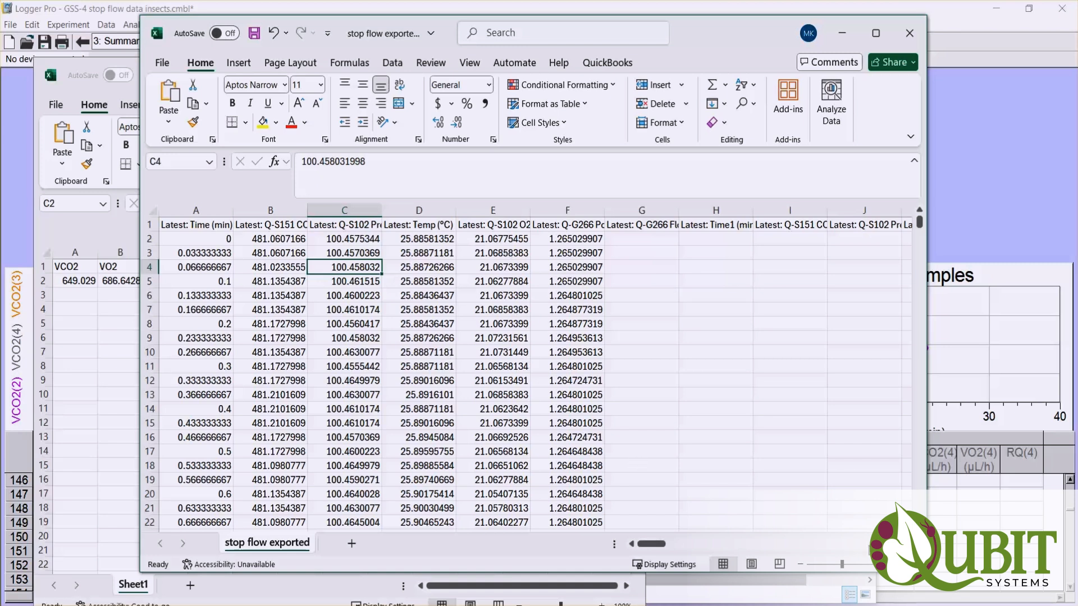
- Examine the exported sheet's column headings across to the VCO2, VO2 and RQ columns for each channel
scroll(536, 370, right, 10)
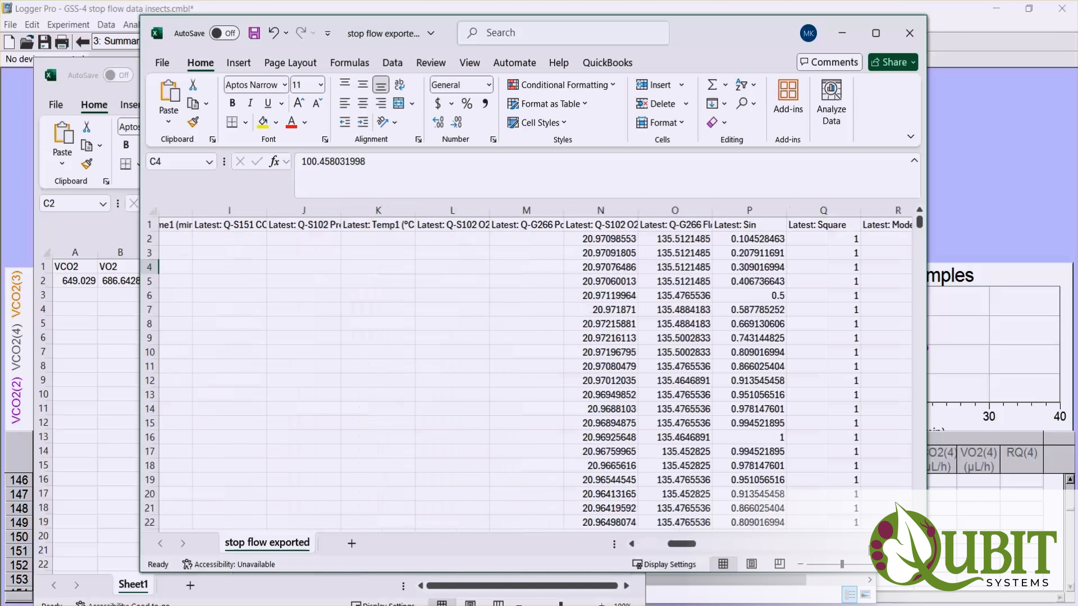
scroll(536, 370, right, 10)
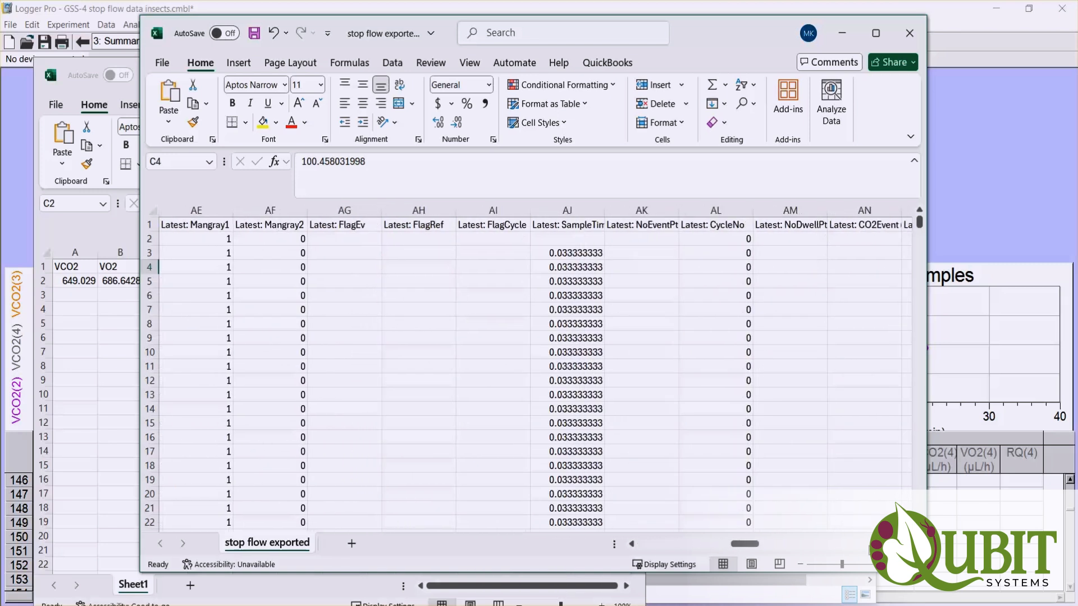
scroll(639, 492, left, 10)
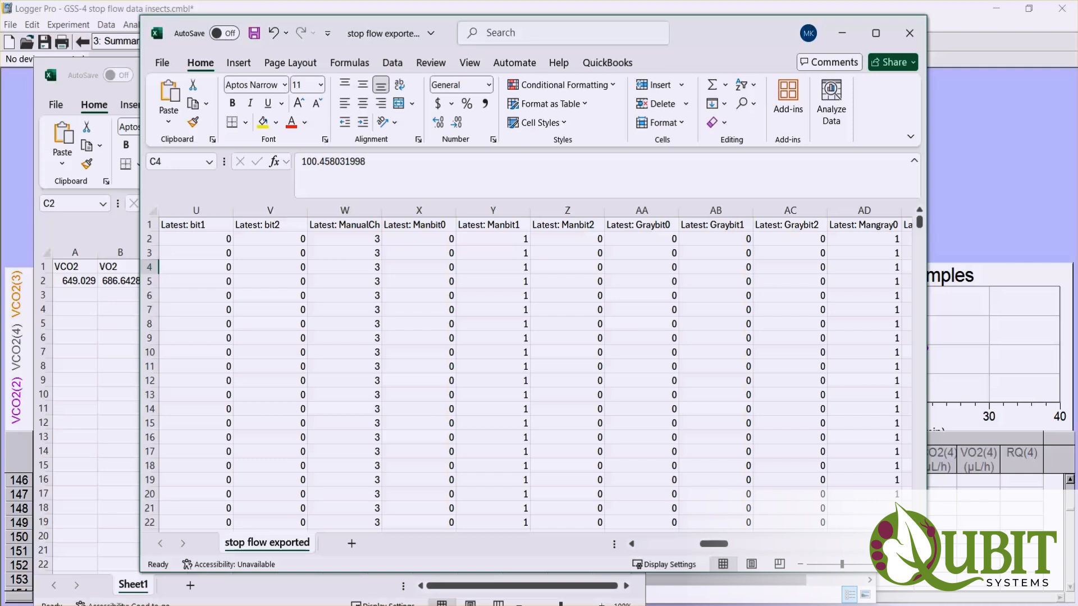
scroll(536, 370, right, 7)
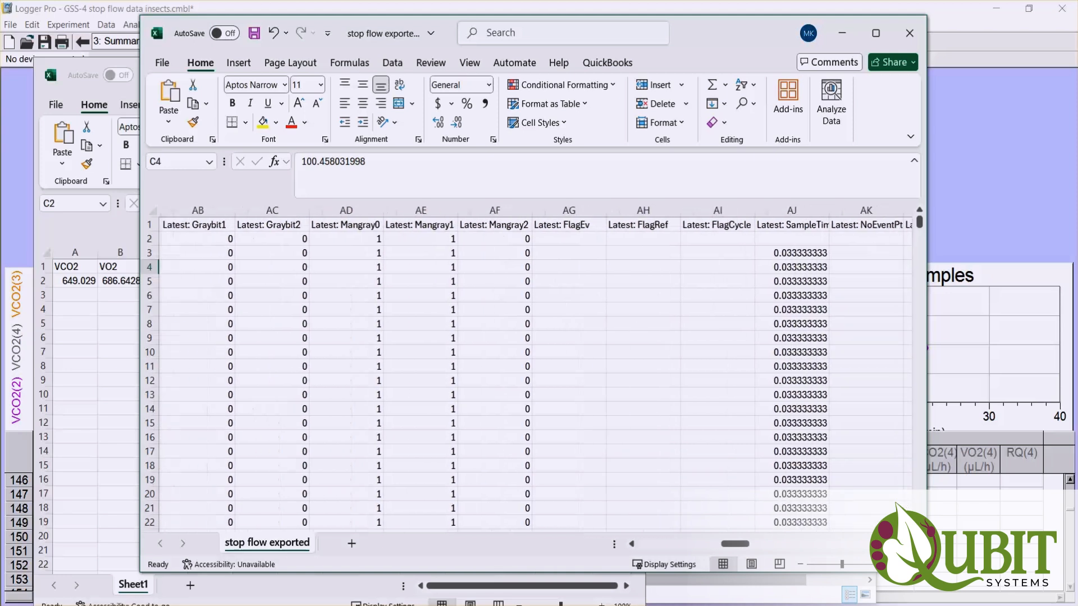
scroll(536, 371, right, 8)
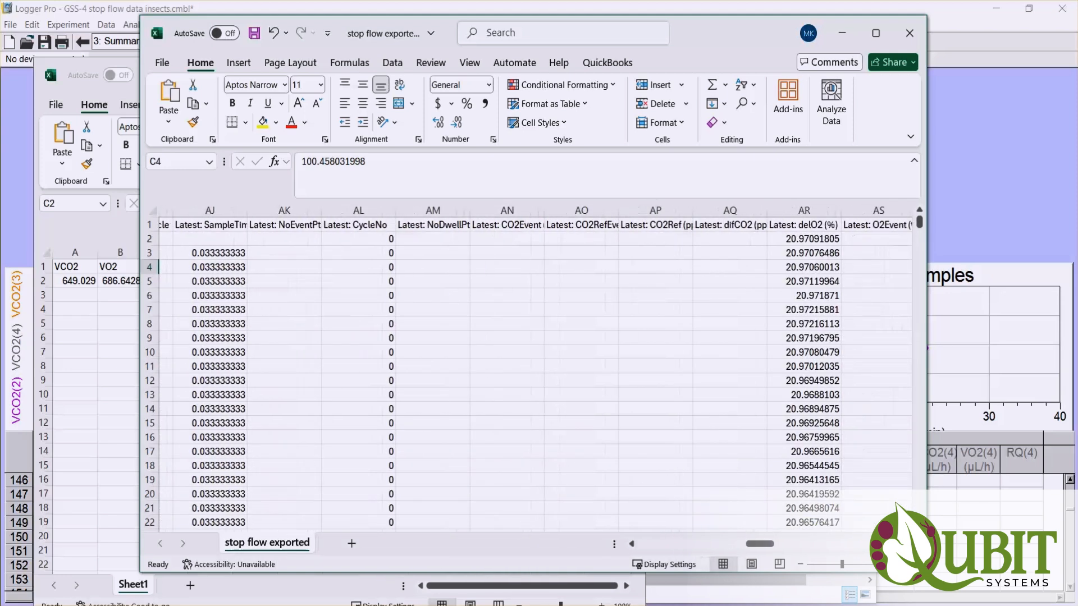
scroll(537, 371, right, 8)
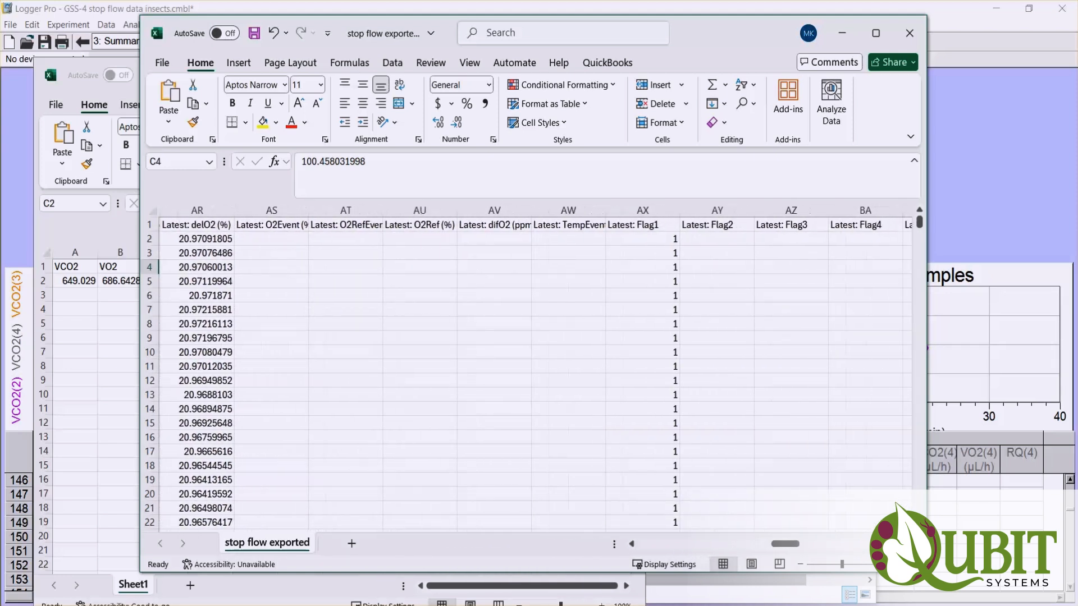
scroll(536, 370, right, 8)
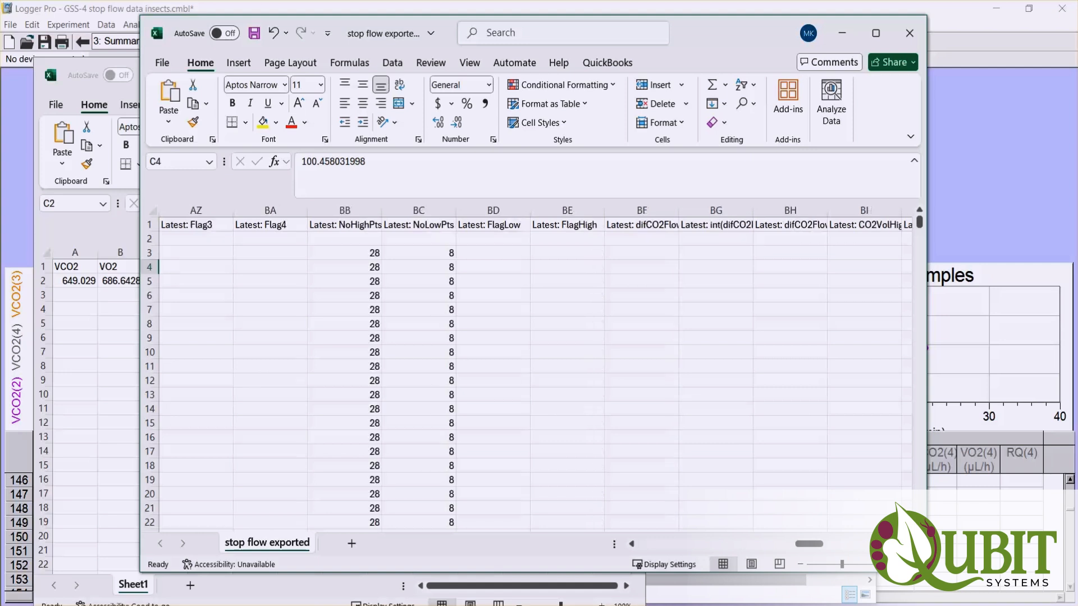
scroll(537, 370, right, 7)
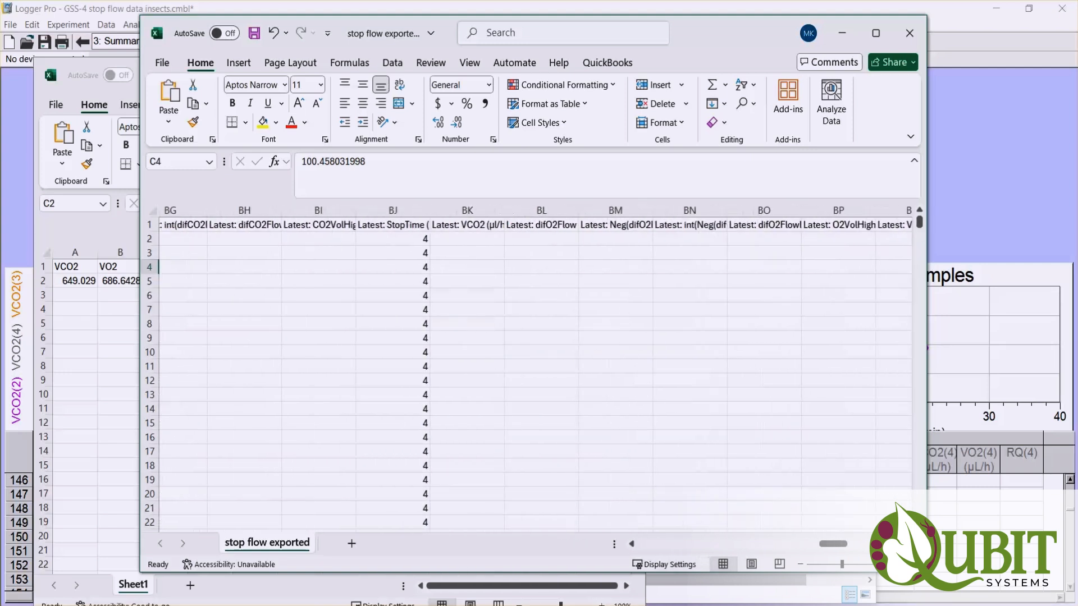
scroll(536, 371, right, 2)
scroll(536, 370, right, 9)
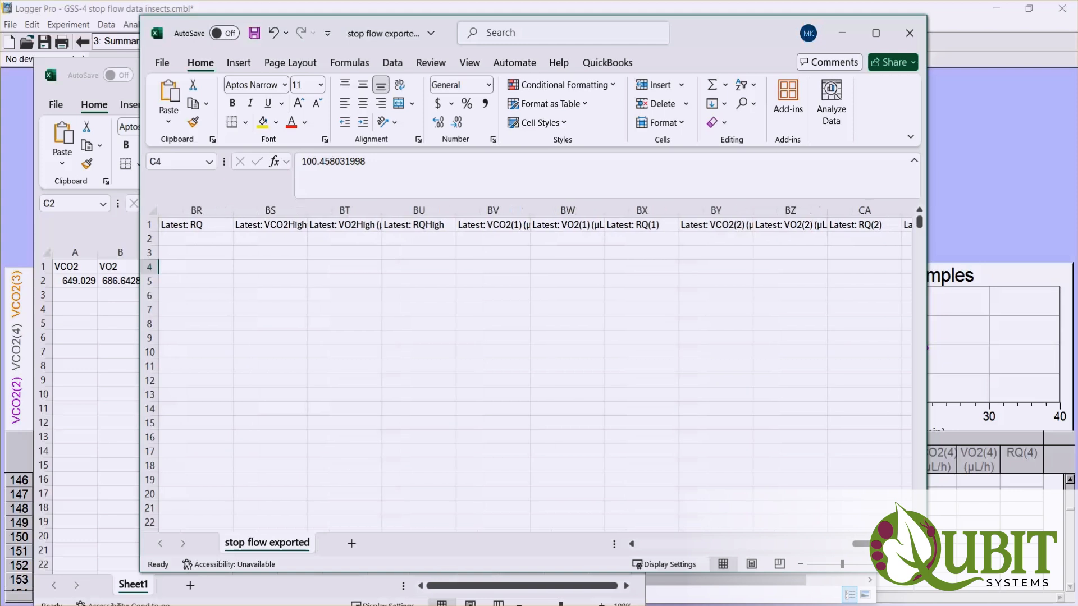
scroll(536, 370, right, 1)
scroll(536, 371, right, 1)
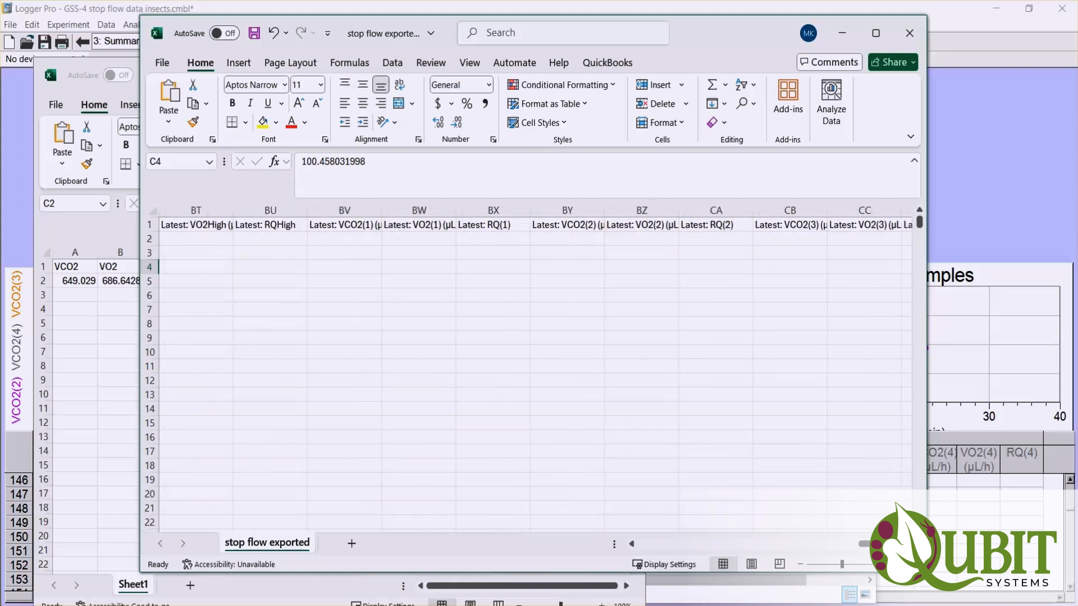
- Select the Latest VCO2, VO2 and RQ columns for channels 2 and 3 (BY to CD) and examine their values down the rows
scroll(536, 303, right, 2)
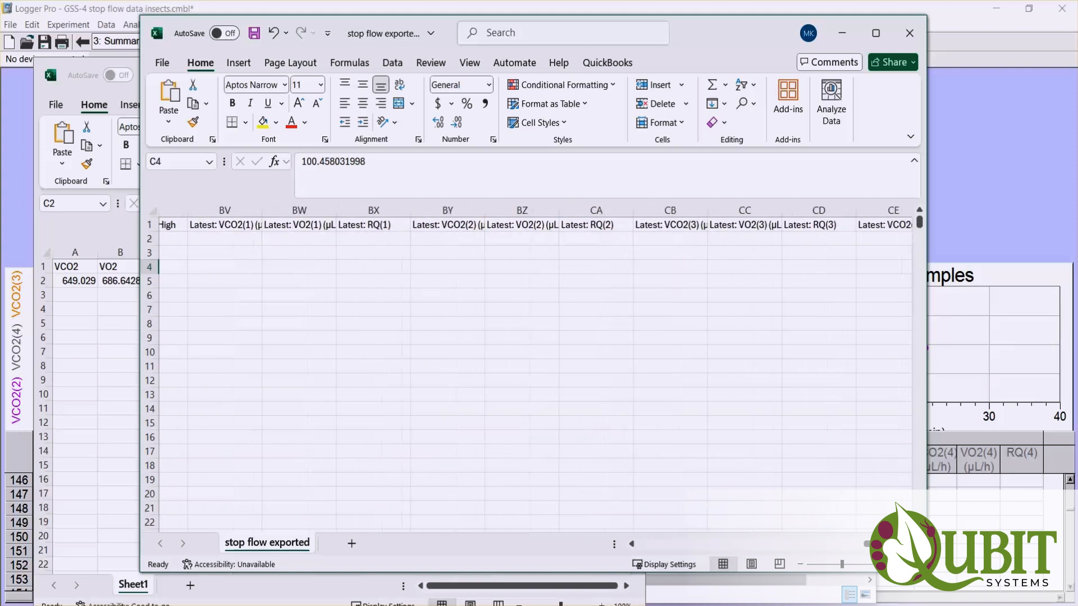
click(434, 209)
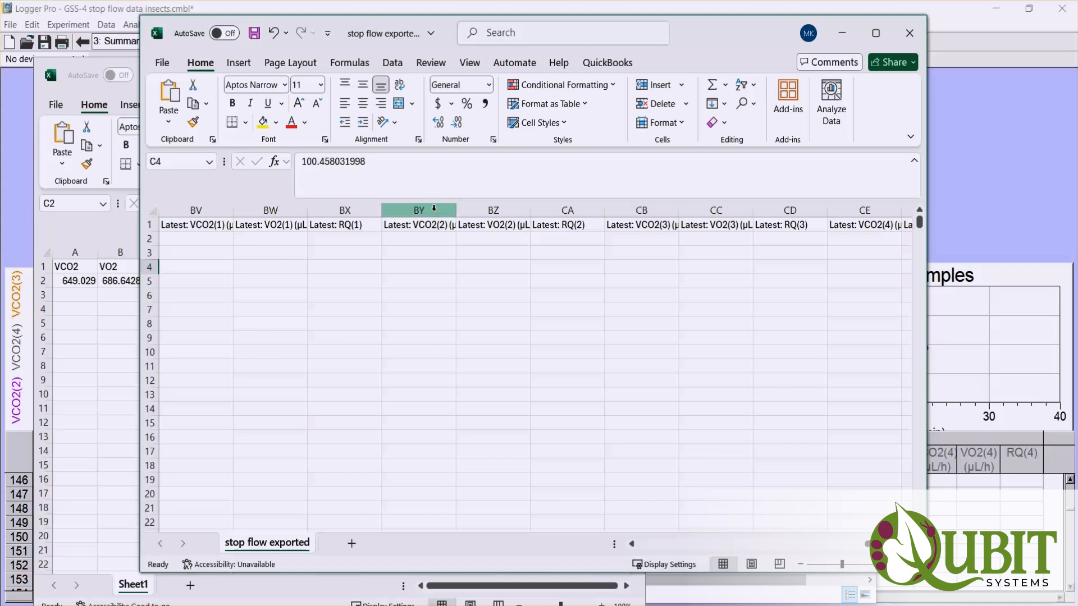
drag(429, 210, 555, 215)
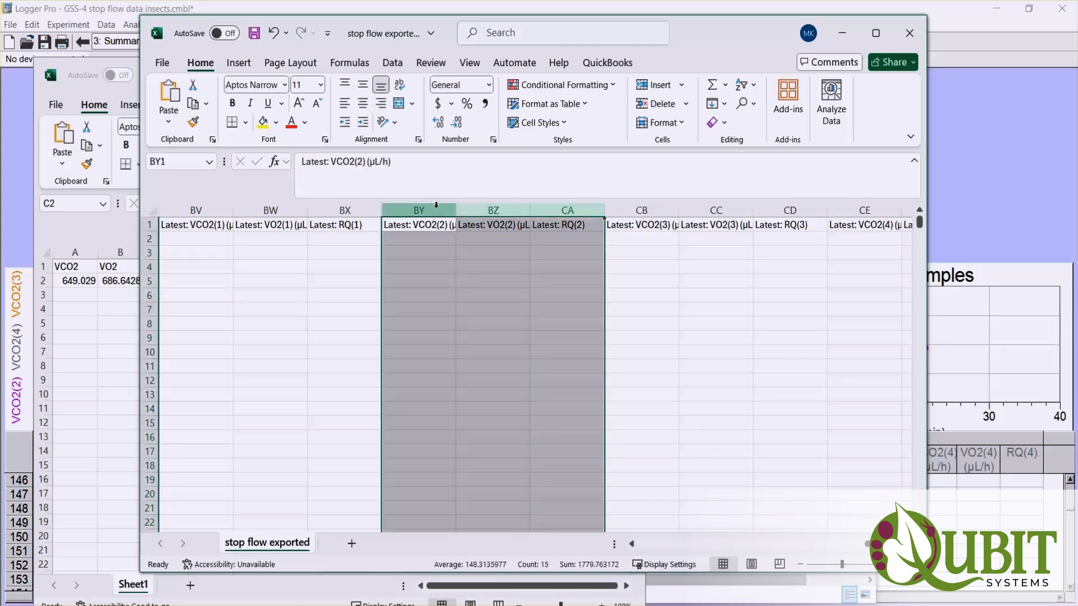
drag(429, 209, 792, 215)
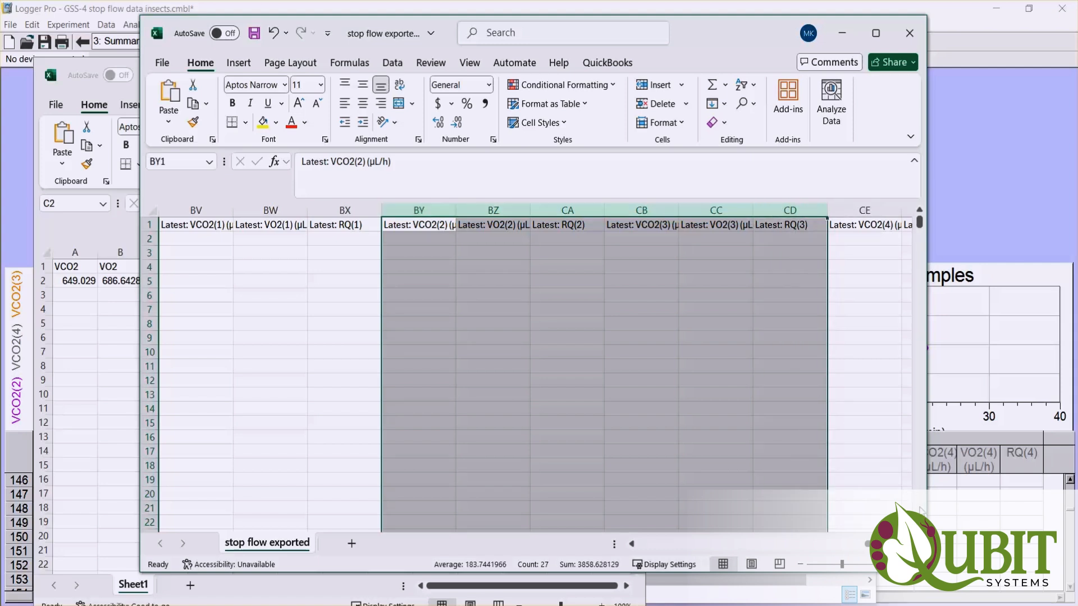
scroll(921, 510, down, 20)
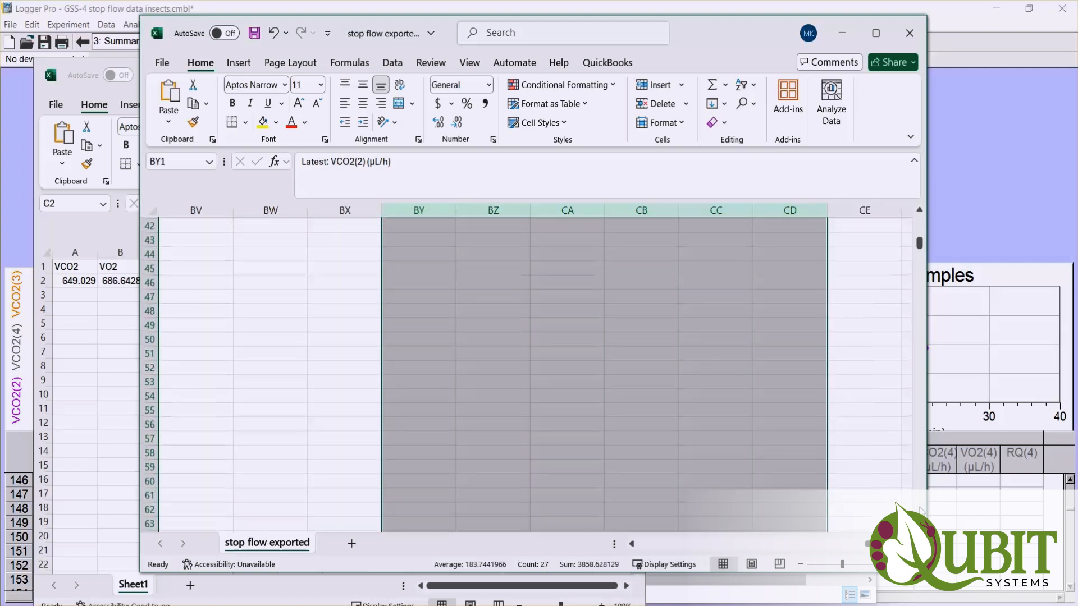
scroll(921, 509, down, 7)
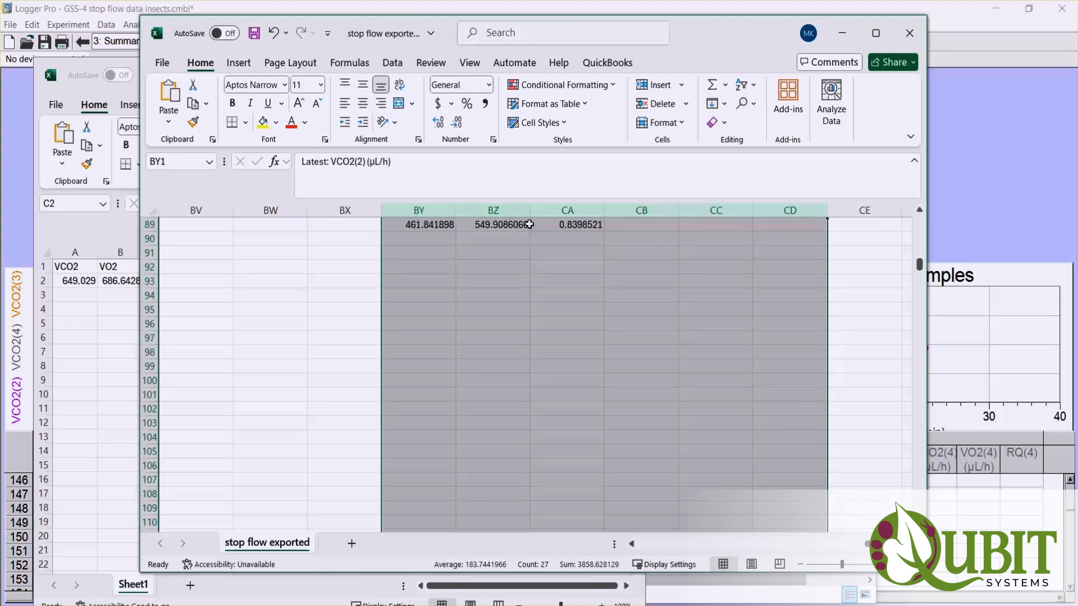
scroll(923, 508, down, 15)
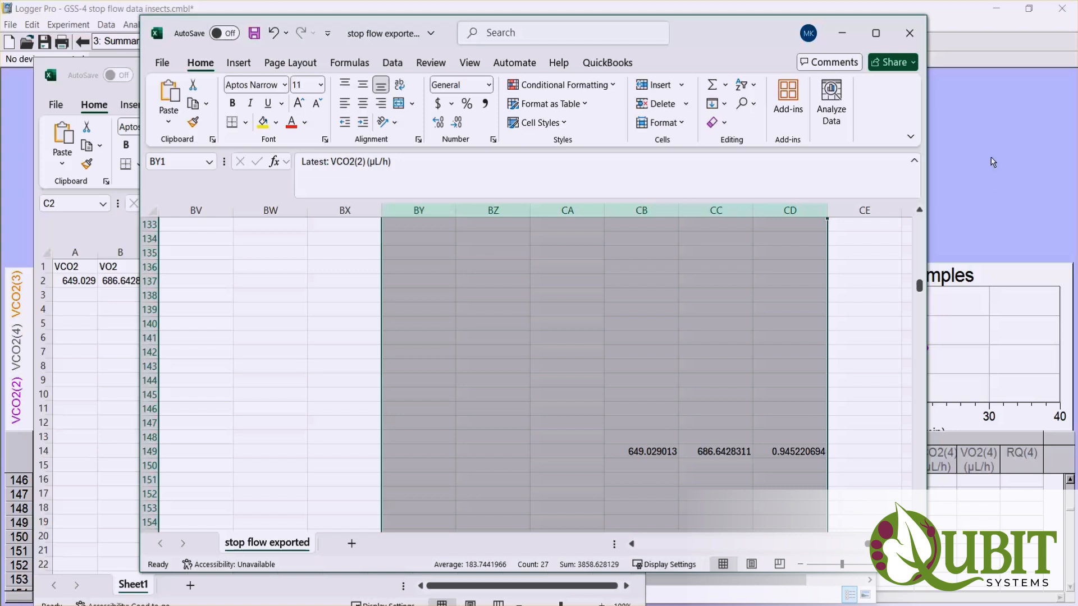
- Switch back to Logger Pro and display the Raw Data page
click(949, 28)
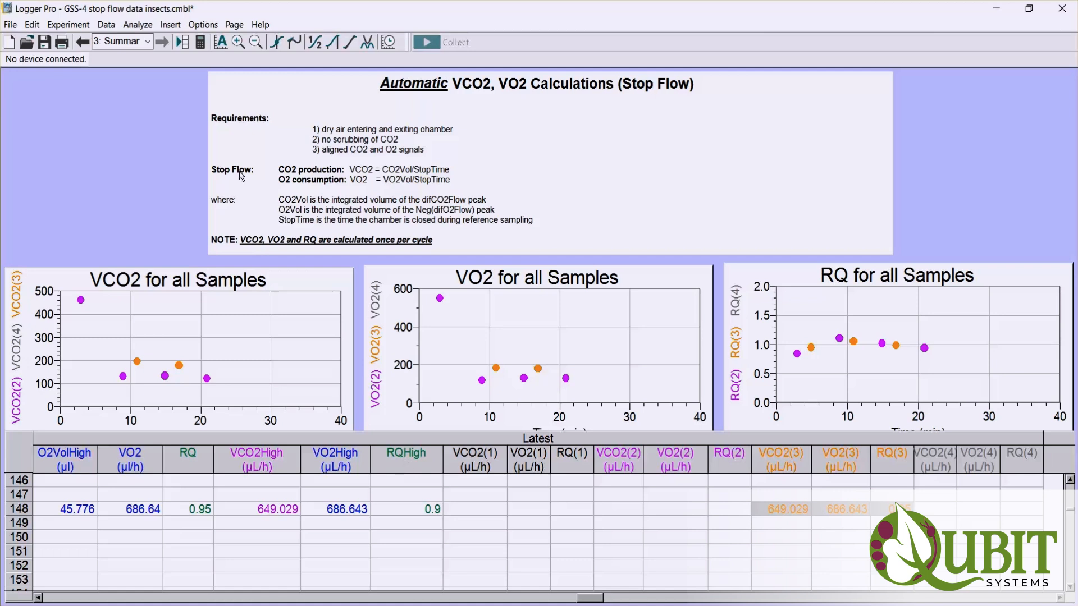
click(147, 43)
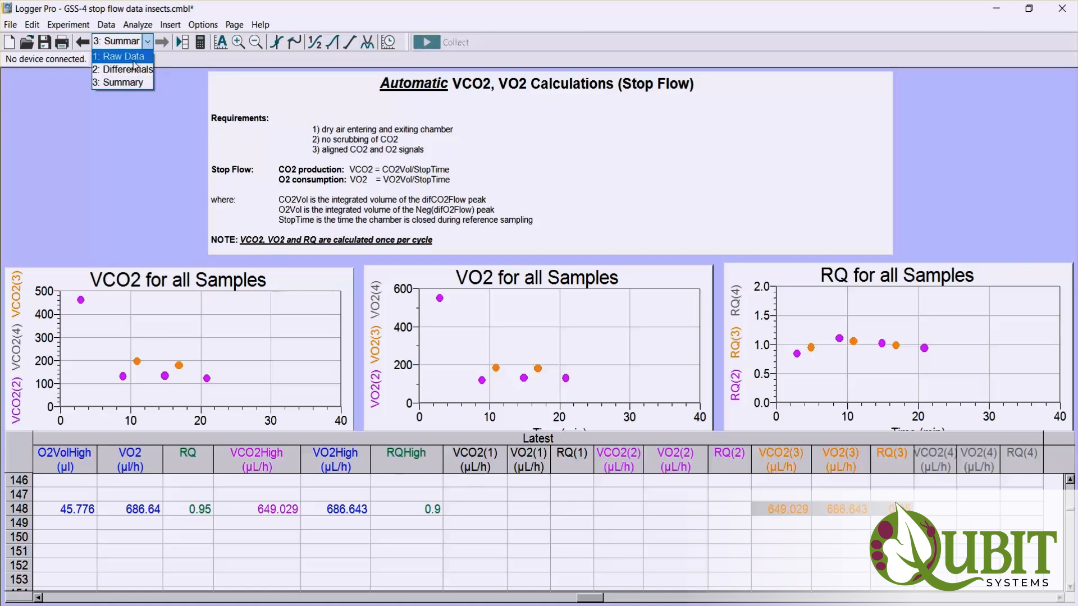
click(133, 57)
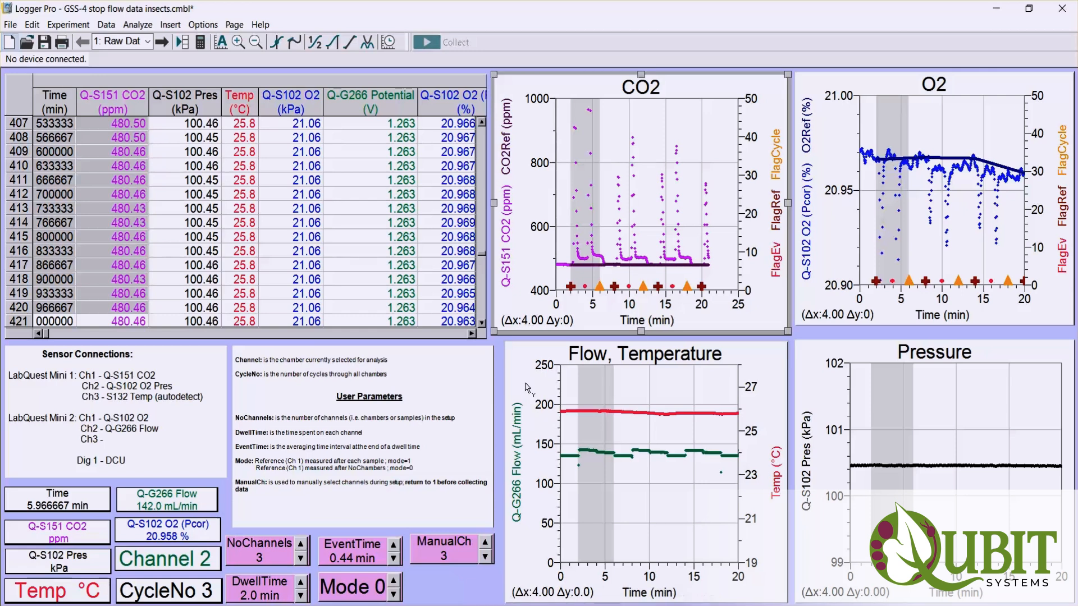
- Clear the shaded time-range selection from the Flow, Temperature graph and the CO2, O2 and Pressure graphs
click(527, 387)
click(733, 268)
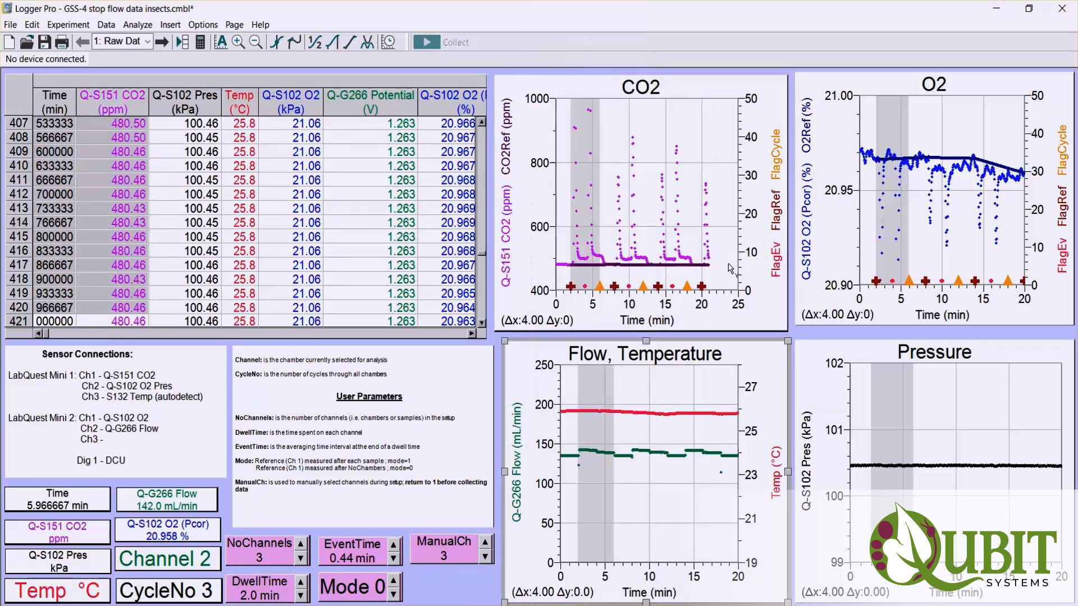
click(728, 390)
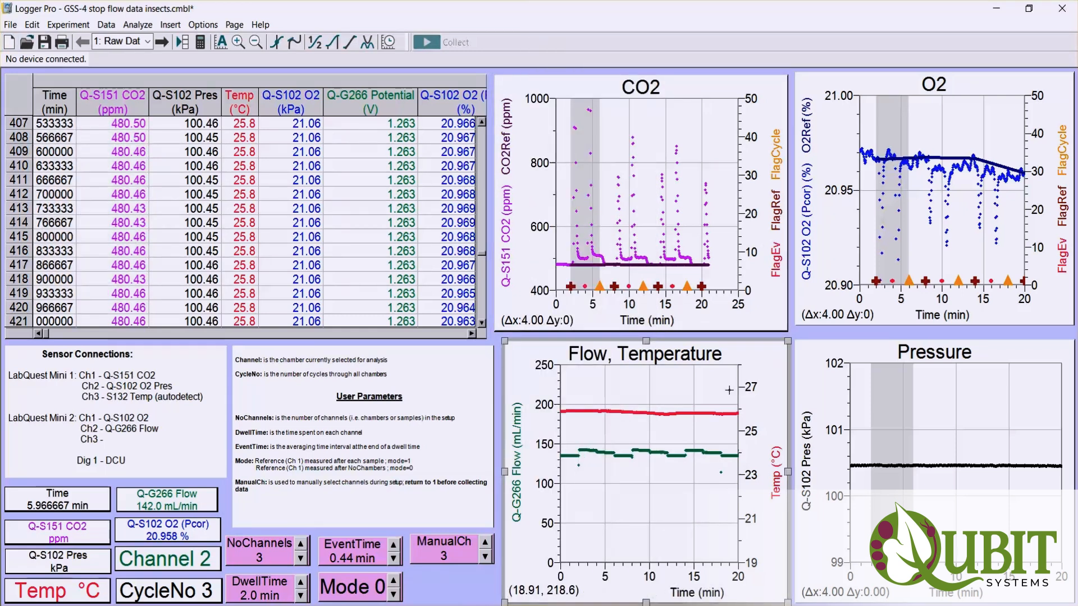
click(681, 222)
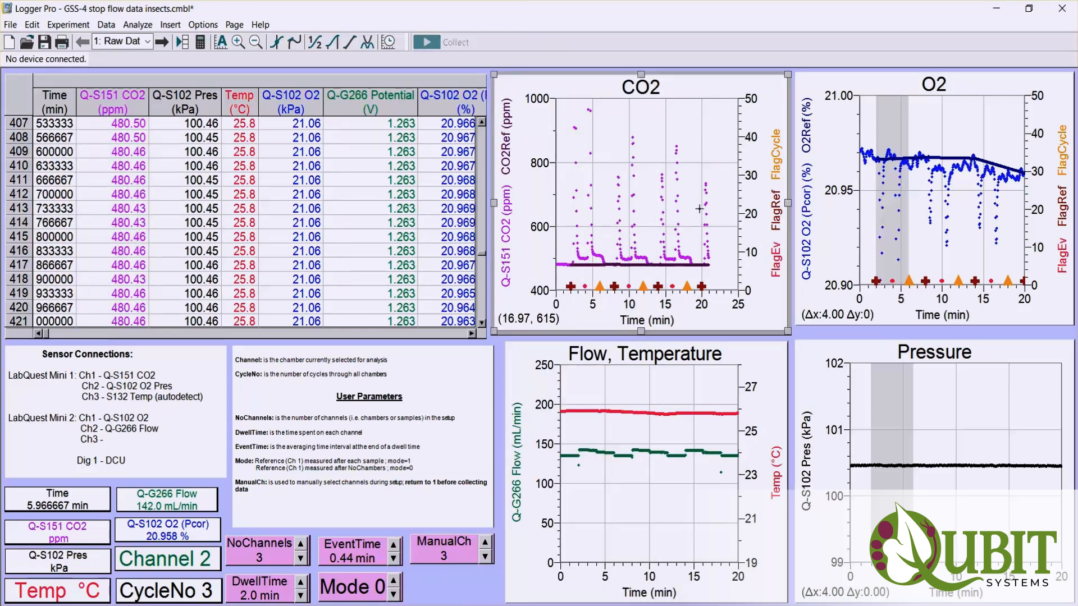
click(929, 247)
click(940, 418)
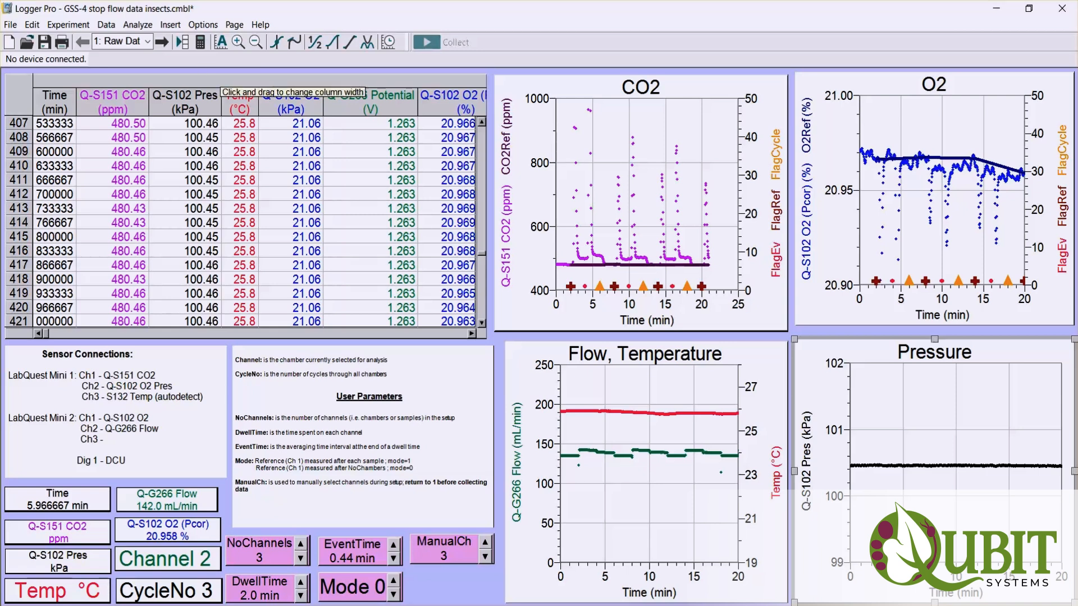
click(11, 24)
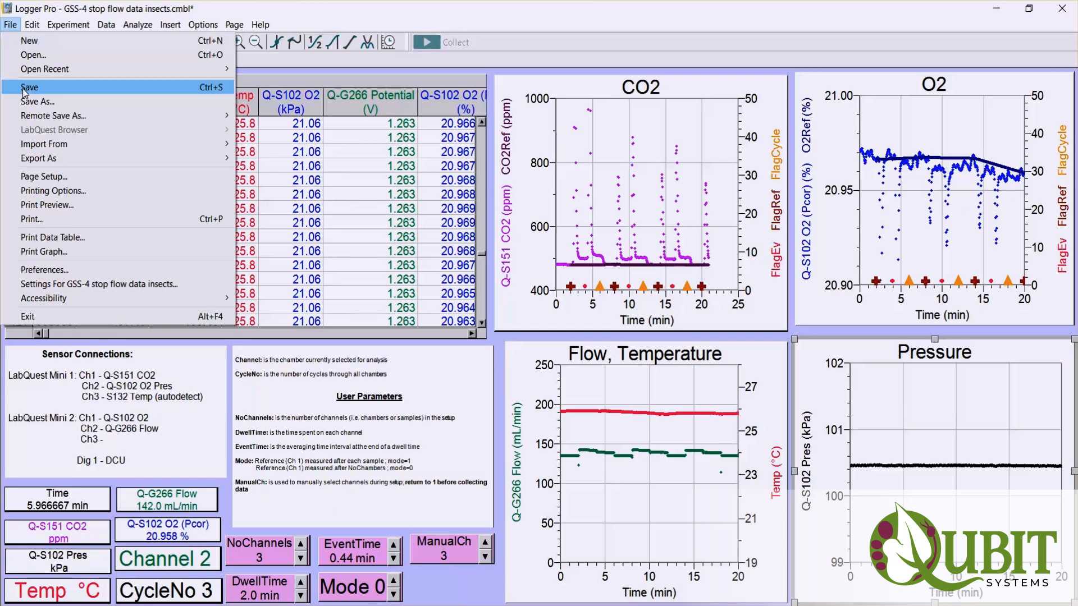
click(284, 269)
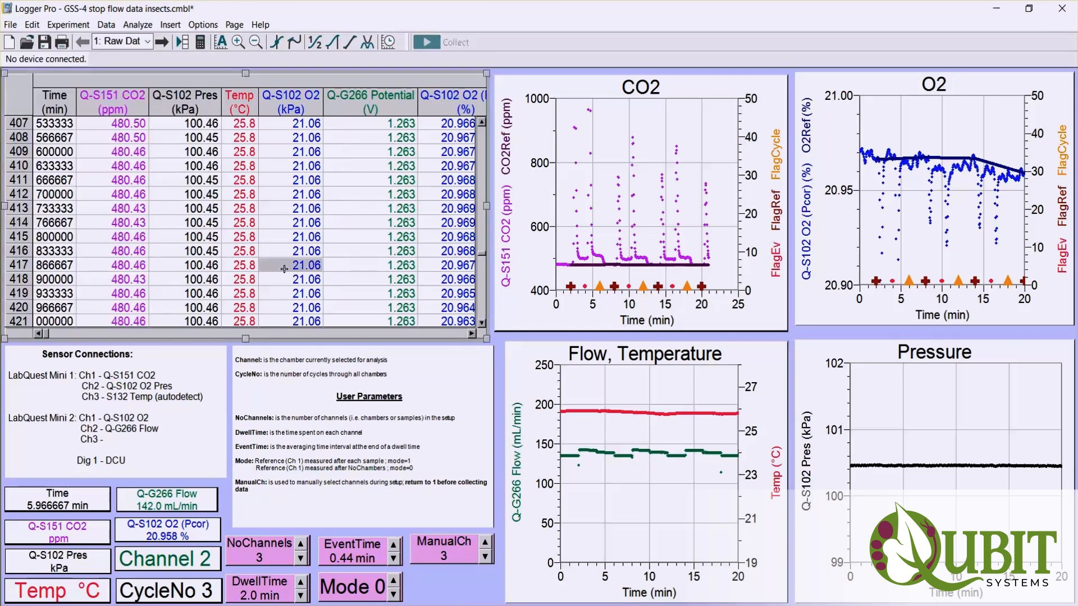